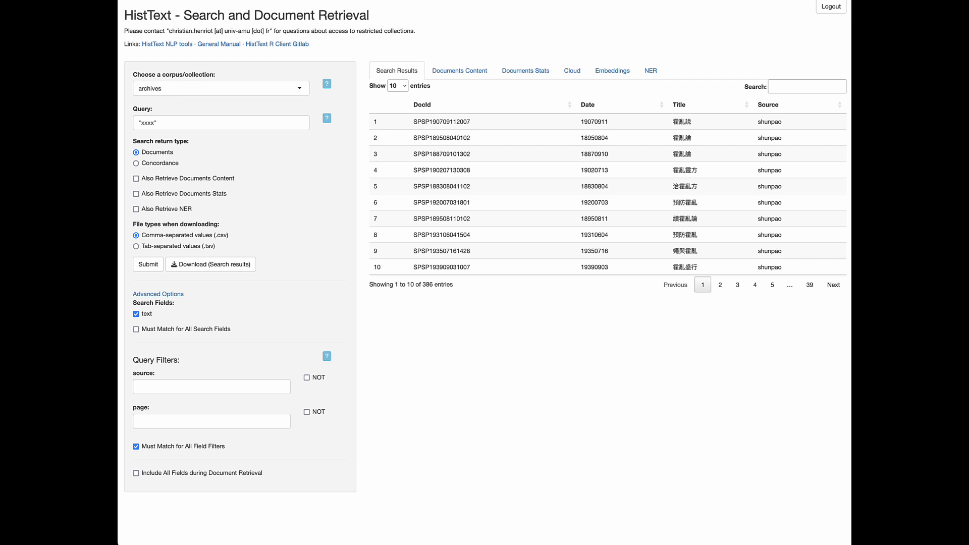
Step: Choose proquest as the corpus/collection to search
click(299, 90)
scroll(256, 156, down, 4)
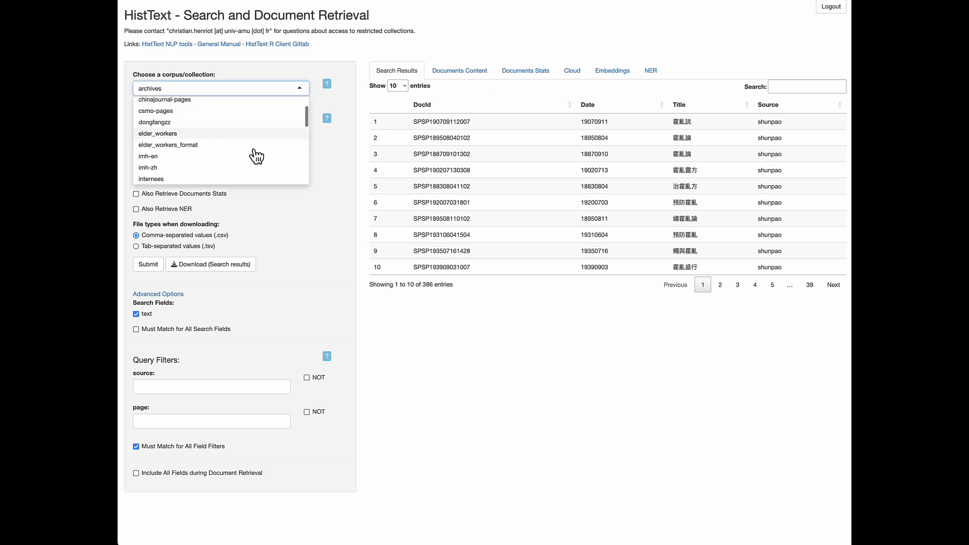
scroll(257, 157, down, 1)
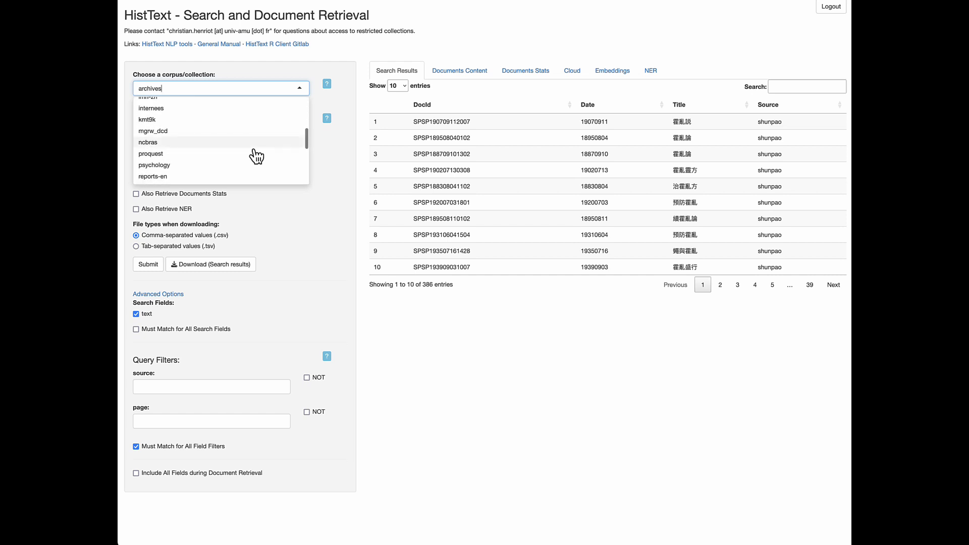
click(255, 154)
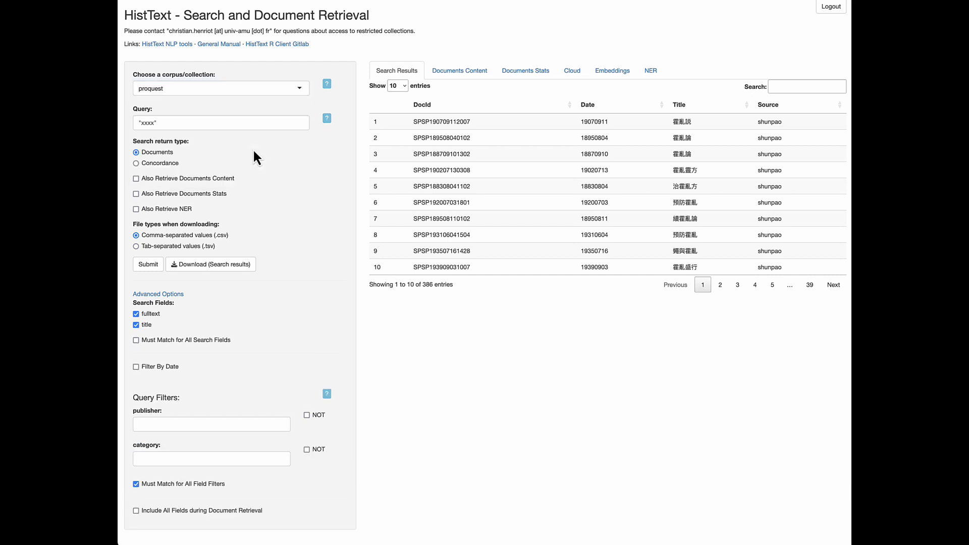
Step: Set the query to "cholera" in quotation marks and submit the document search
click(154, 123)
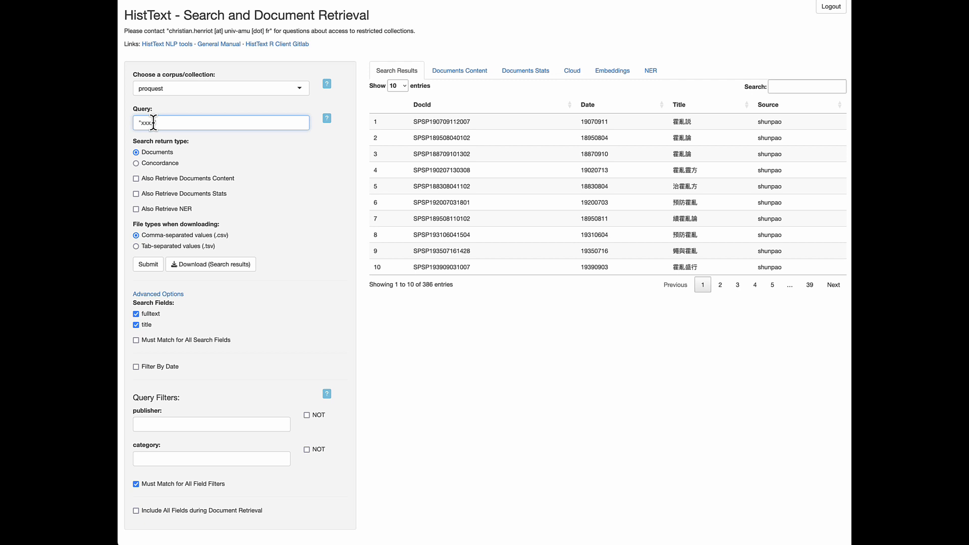
key(BackSpace)
key(BackSpace)
key(BackSpace)
key(BackSpace)
text(cholera)
click(151, 266)
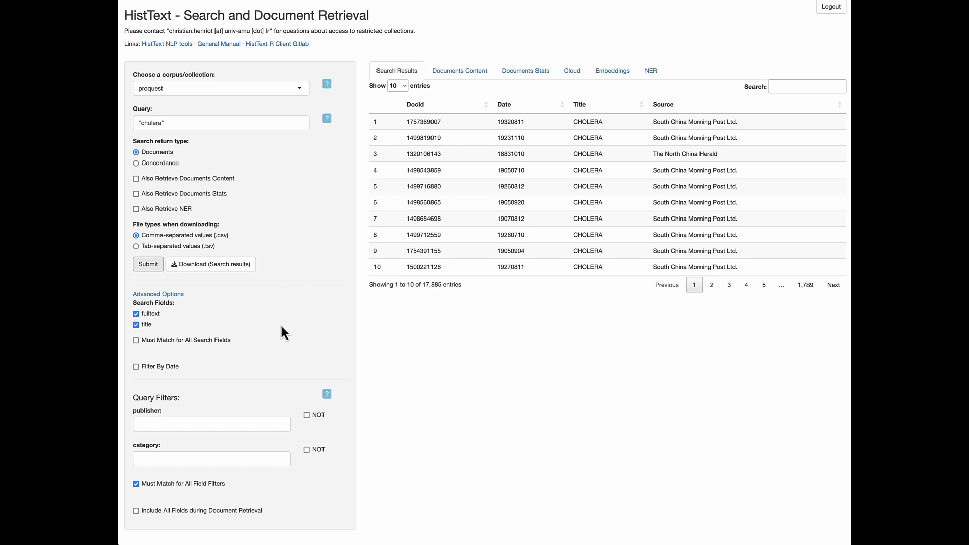
Step: Run the cholera query on titles only, browse the result pages, and rerun it on both fulltext and title
click(137, 316)
click(151, 268)
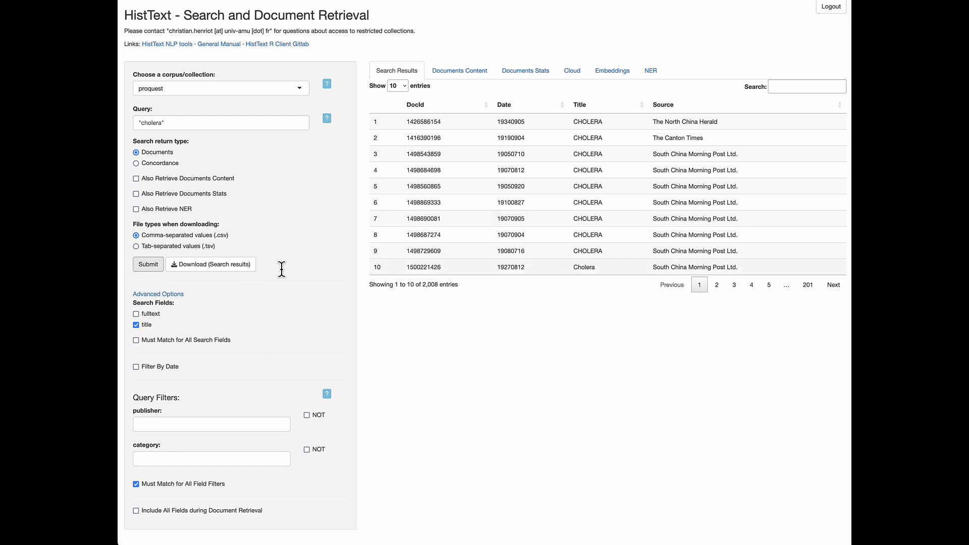
click(734, 286)
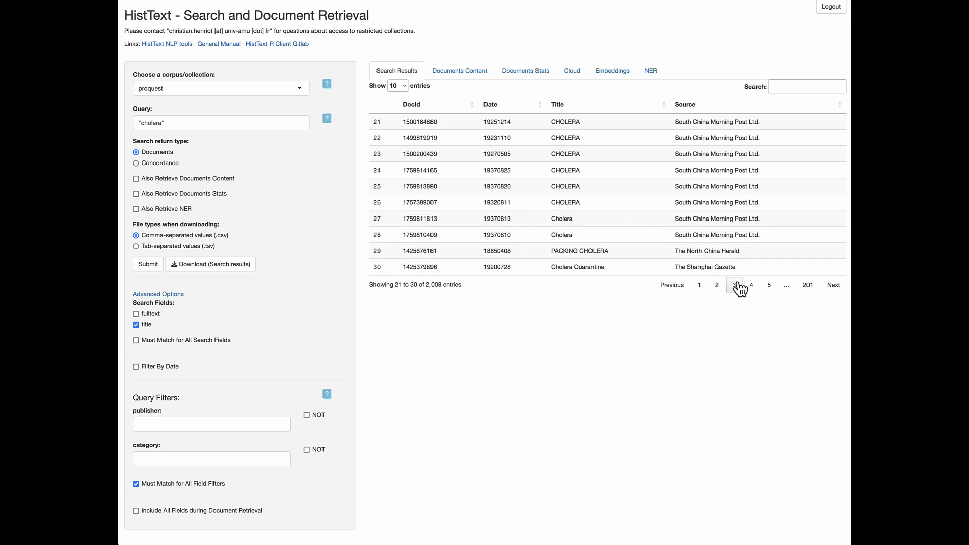
click(769, 286)
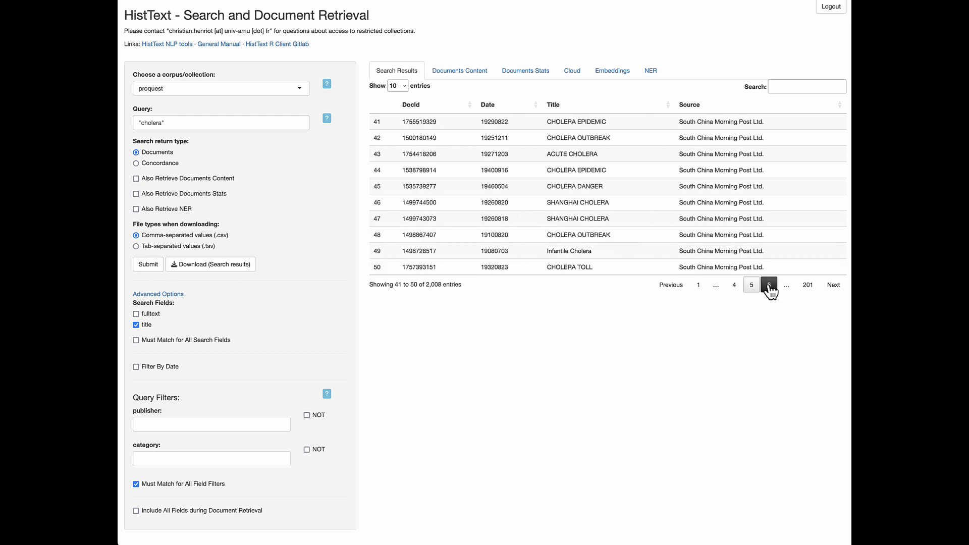
click(834, 288)
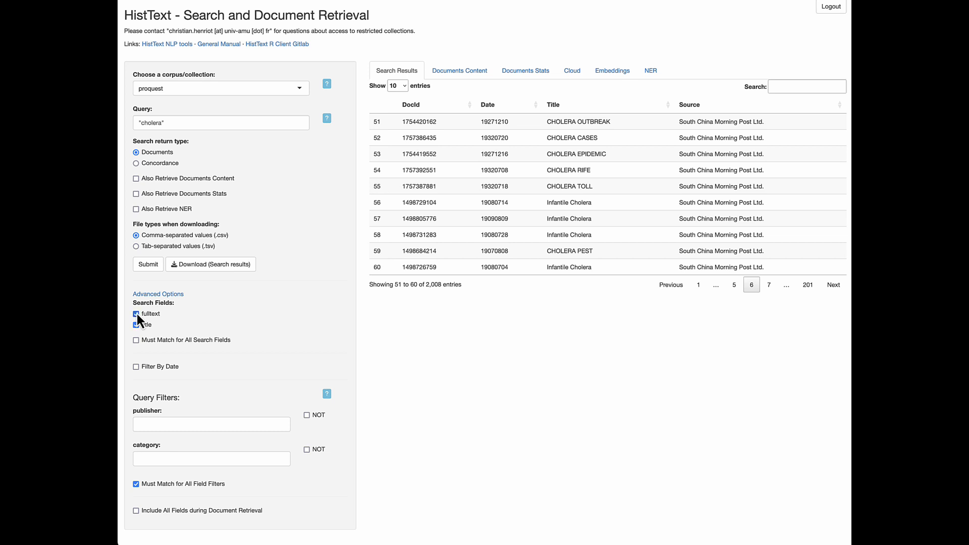
click(149, 265)
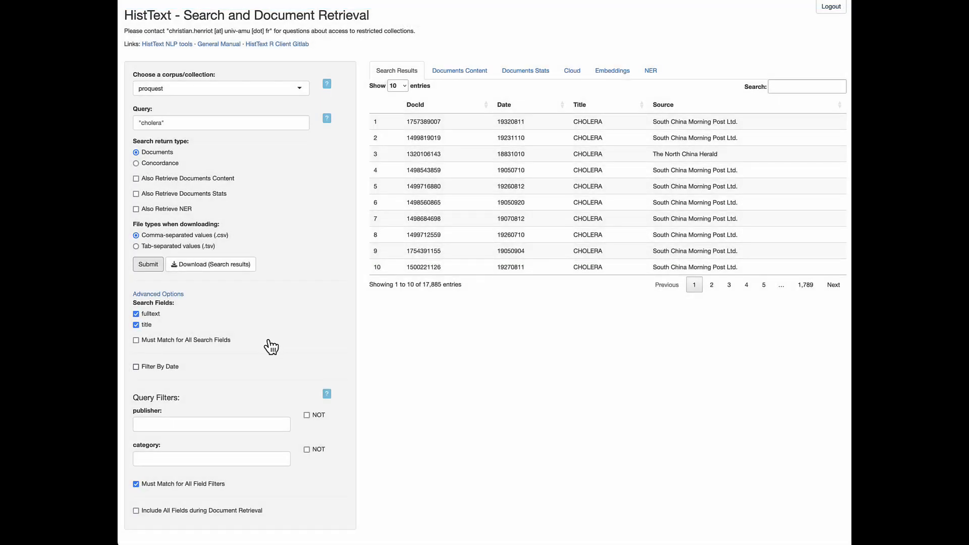
Step: Enable filtering by date and set the start of the date range to 1850-01-01
click(136, 367)
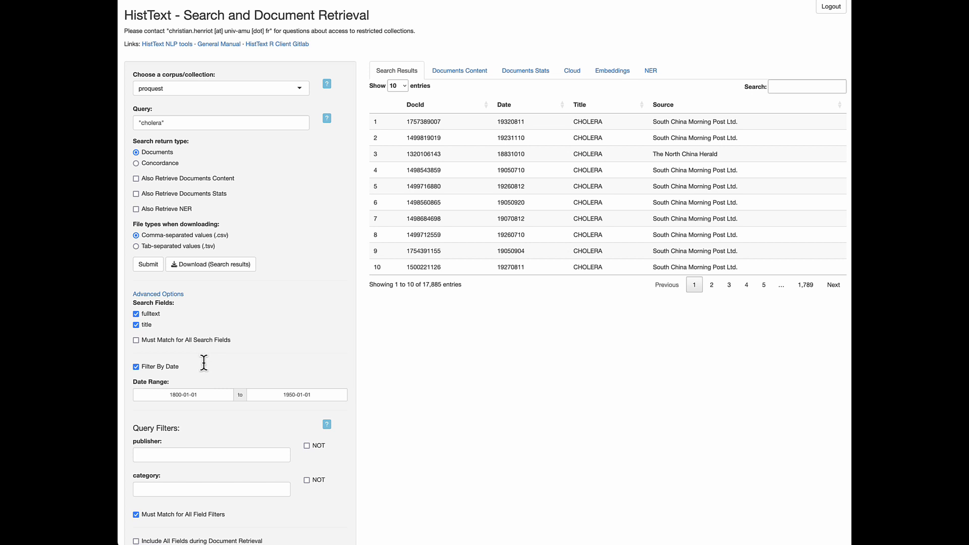
click(207, 395)
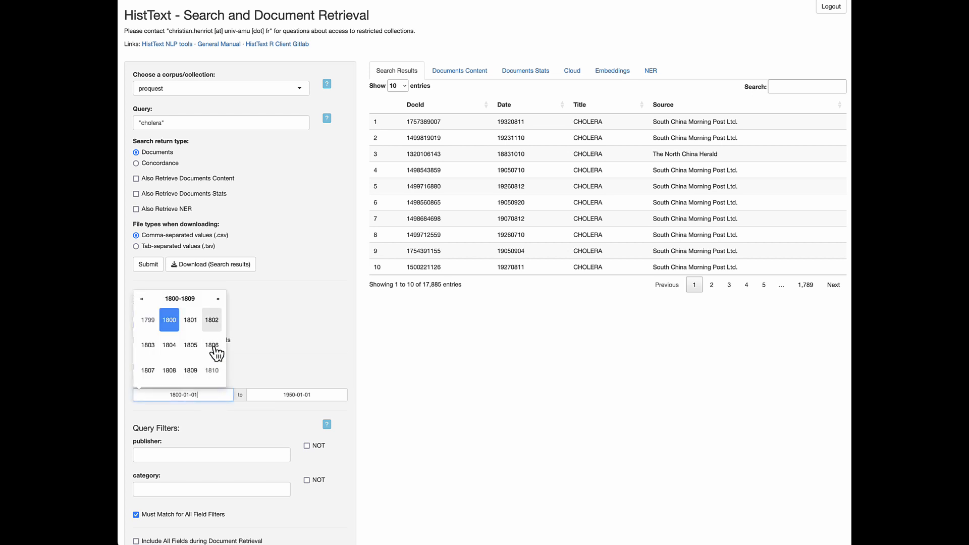
click(219, 300)
click(220, 300)
click(220, 300)
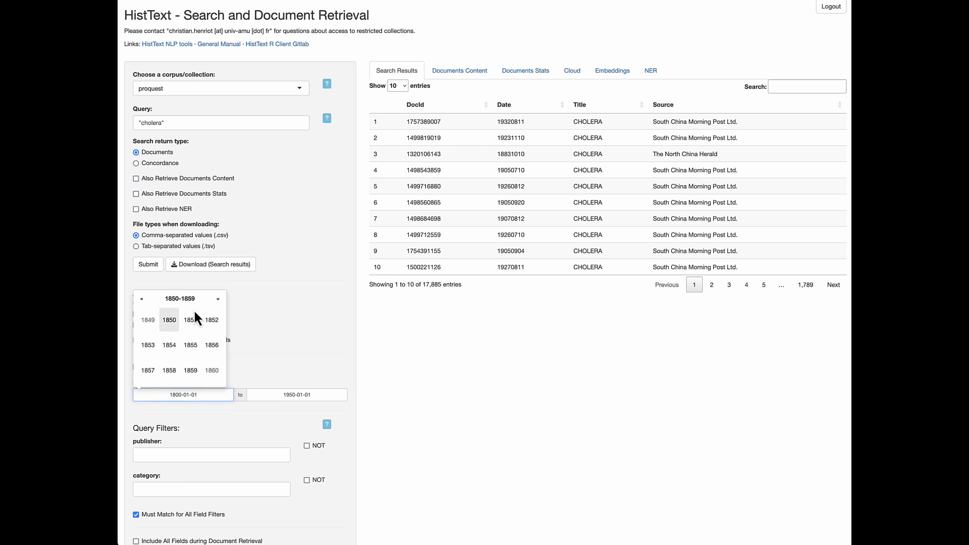
click(169, 321)
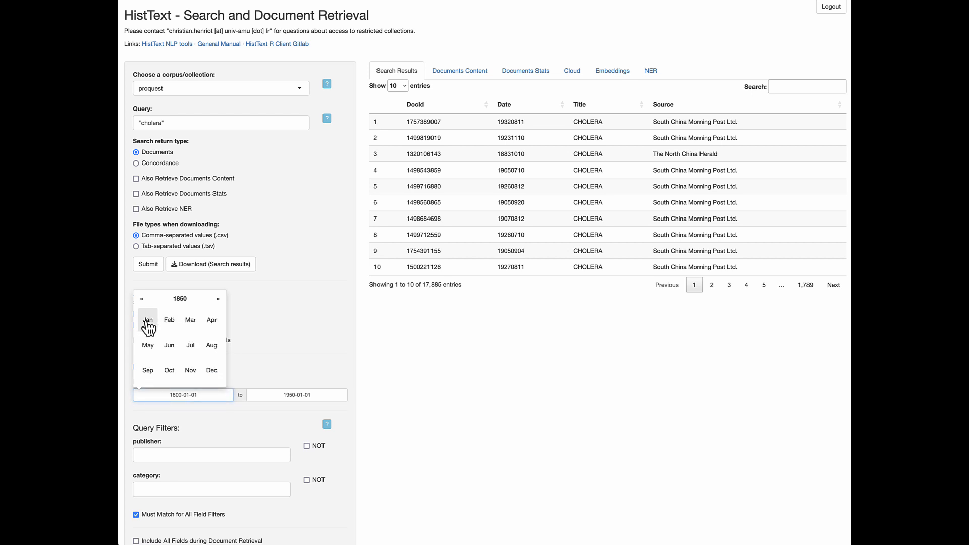
click(148, 321)
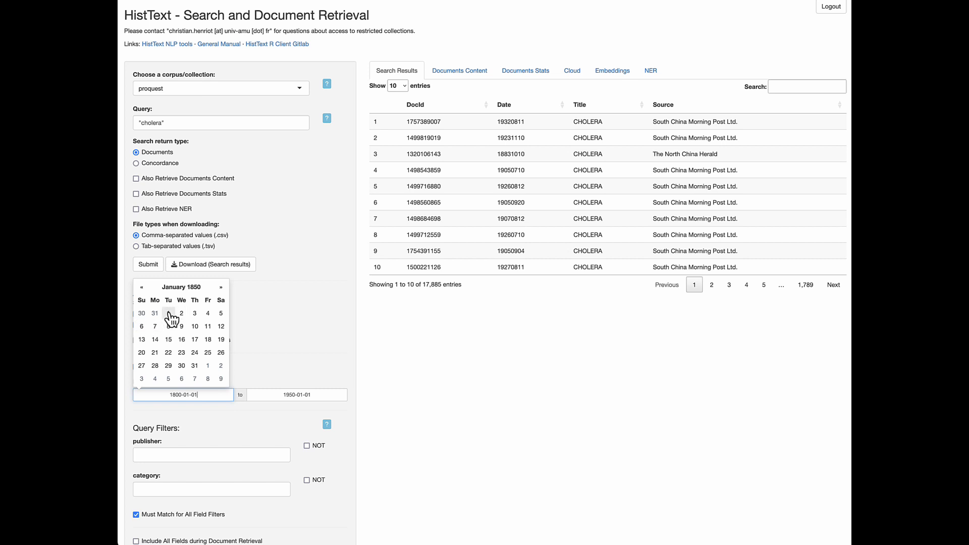
click(168, 314)
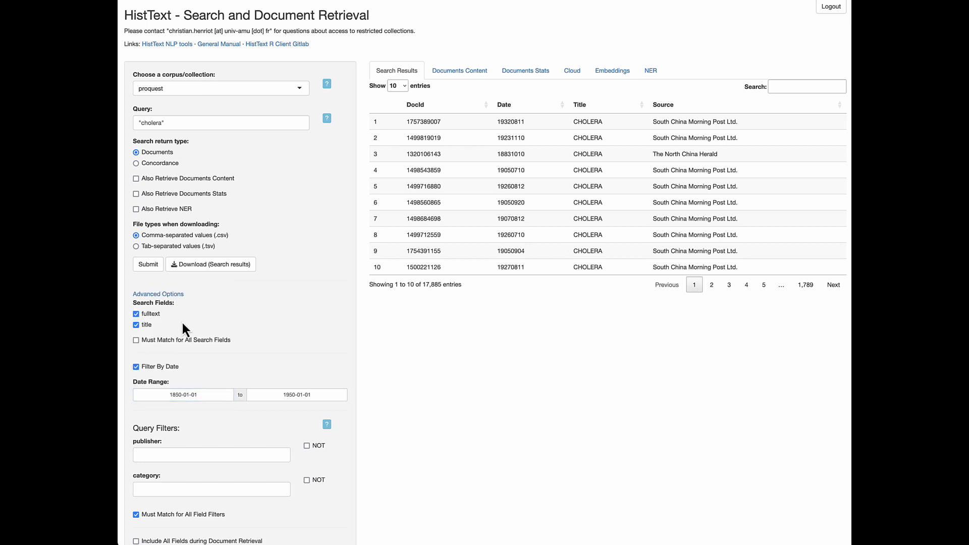
Step: Set the end of the date range to 1899-12-31 and submit the search
click(293, 393)
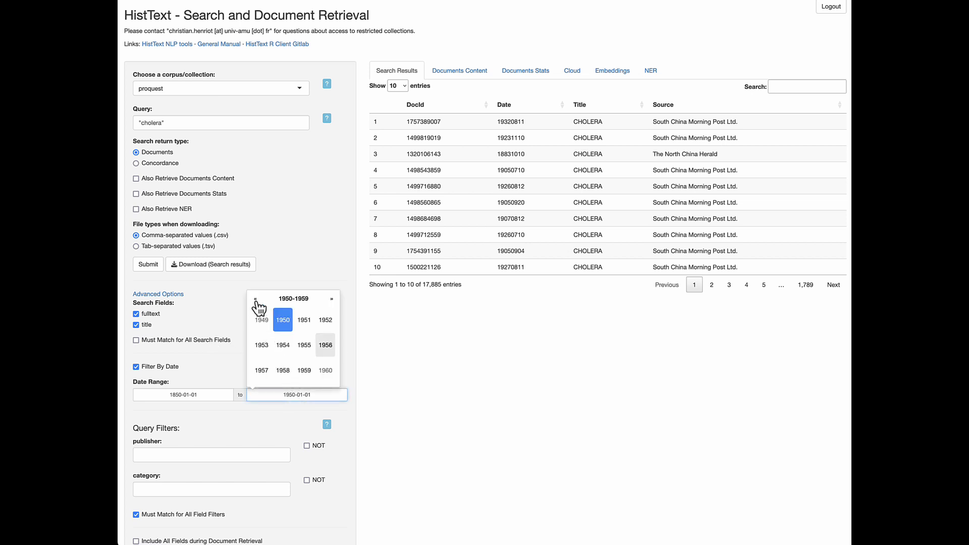
click(255, 300)
click(256, 300)
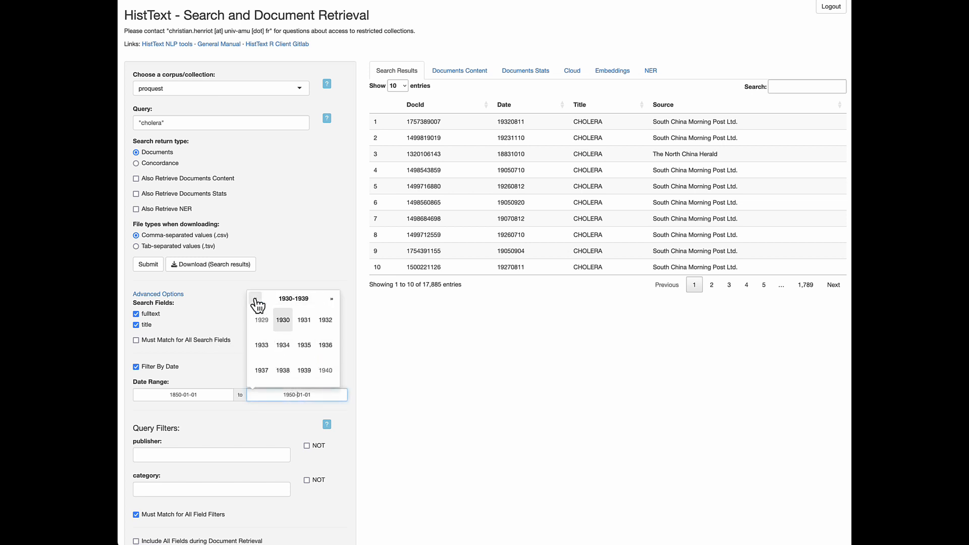
click(256, 300)
click(305, 372)
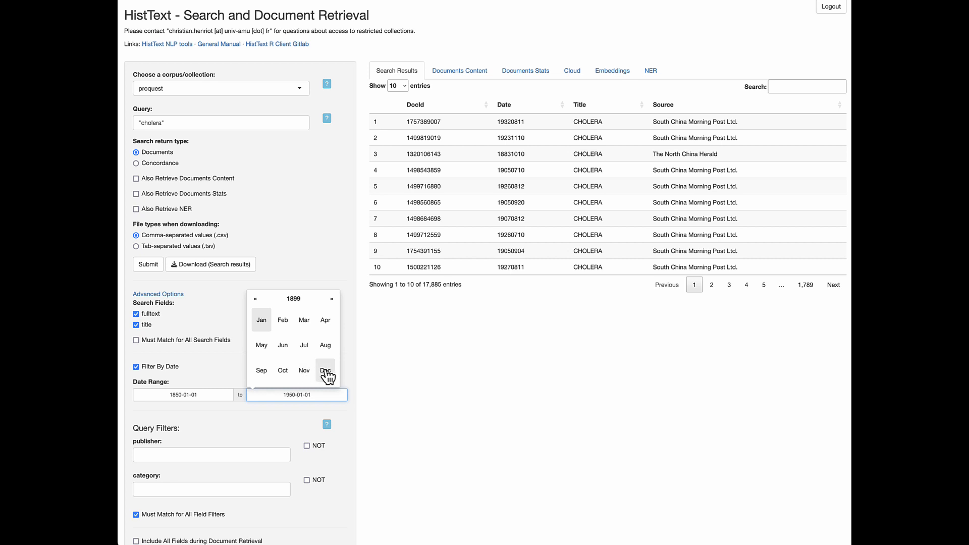
click(325, 370)
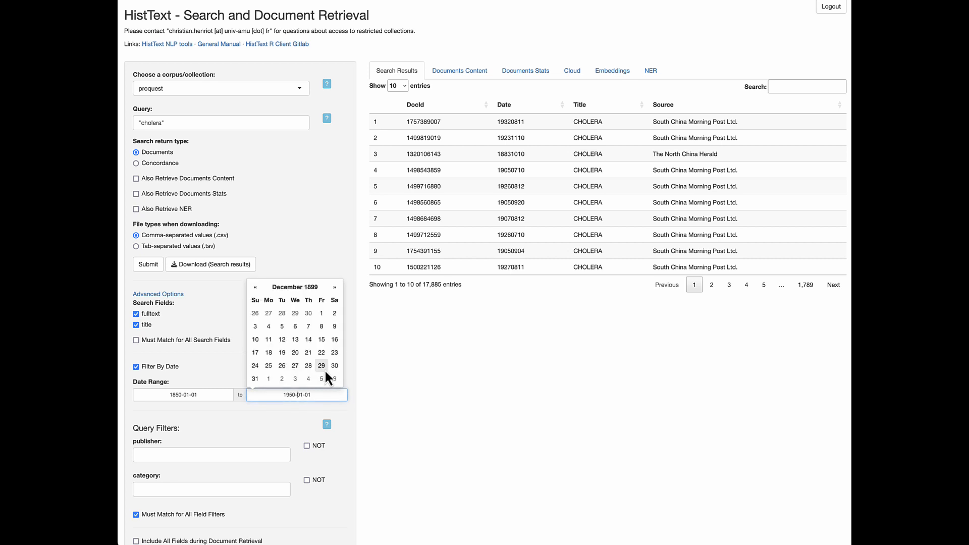
click(255, 379)
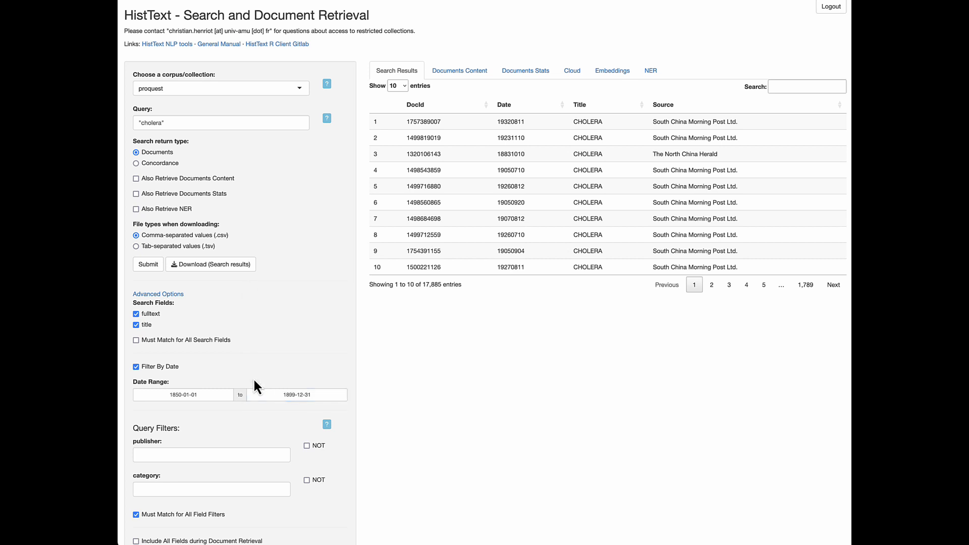
click(154, 267)
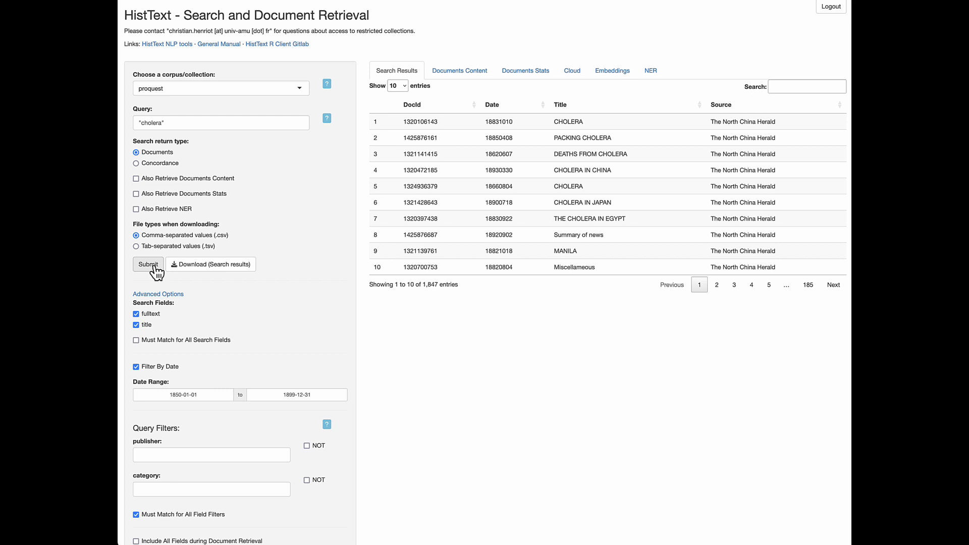
click(149, 265)
Step: Filter the search by publishers South China Morning Post Ltd. and The North China Herald, and submit it
scroll(282, 348, down, 1)
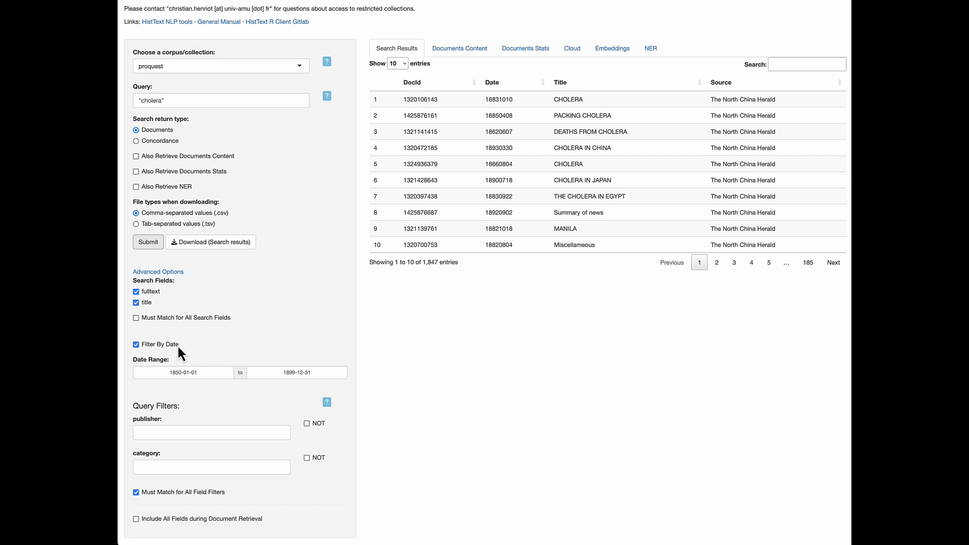
click(257, 434)
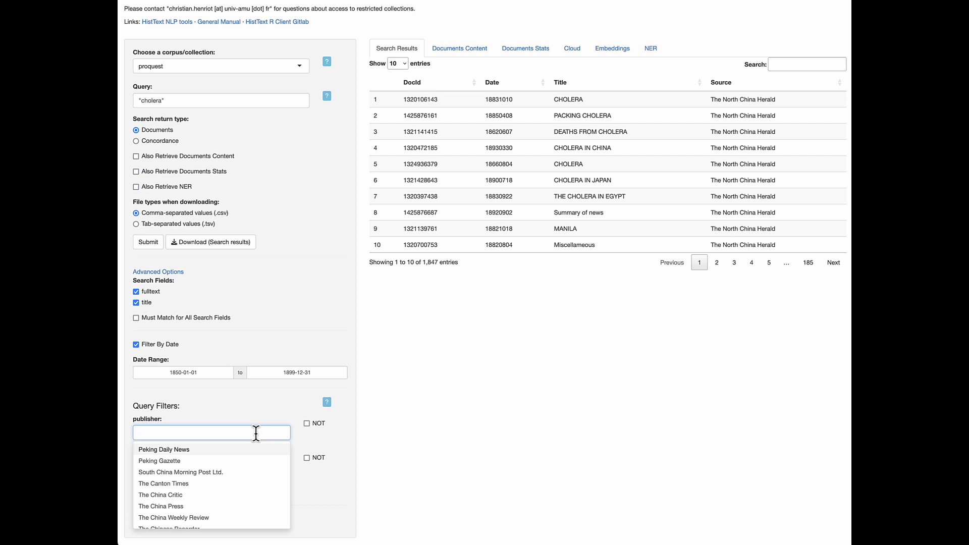
click(223, 476)
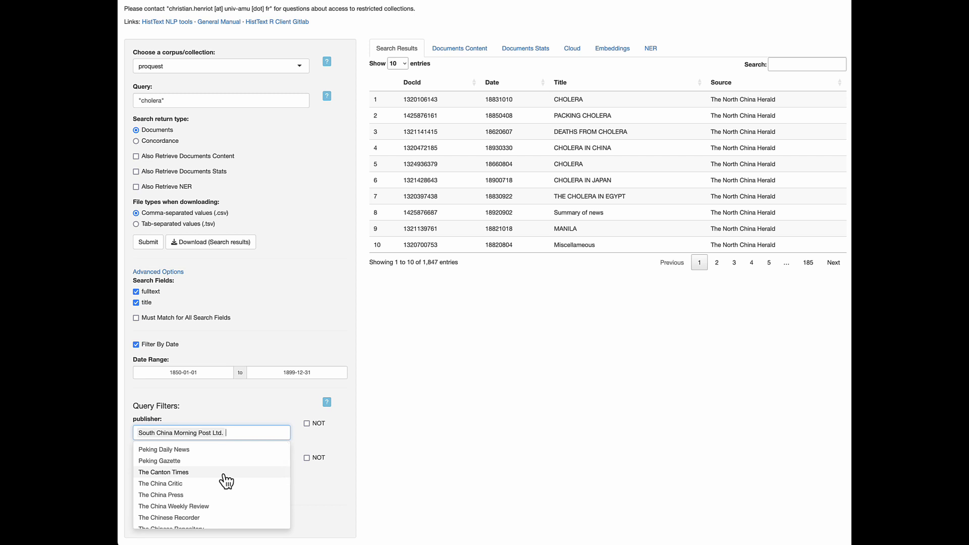
scroll(223, 480, down, 2)
click(208, 493)
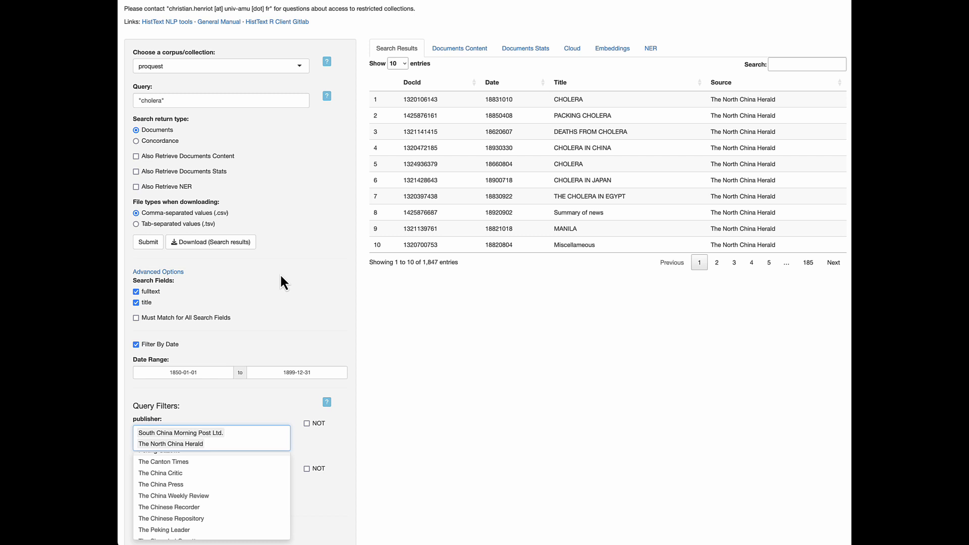
click(148, 242)
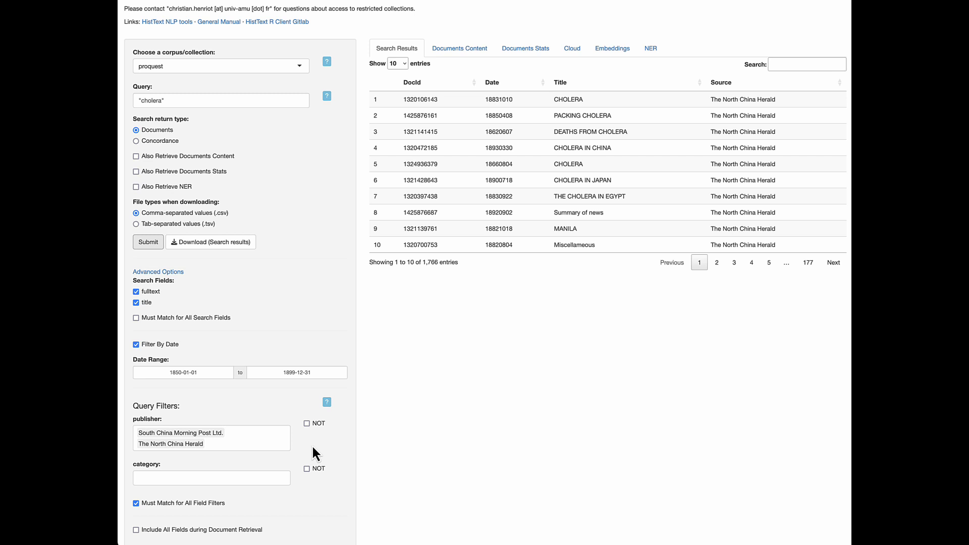
Step: Exclude the two selected publishers with NOT and compare the search with and without the fulltext field
click(306, 424)
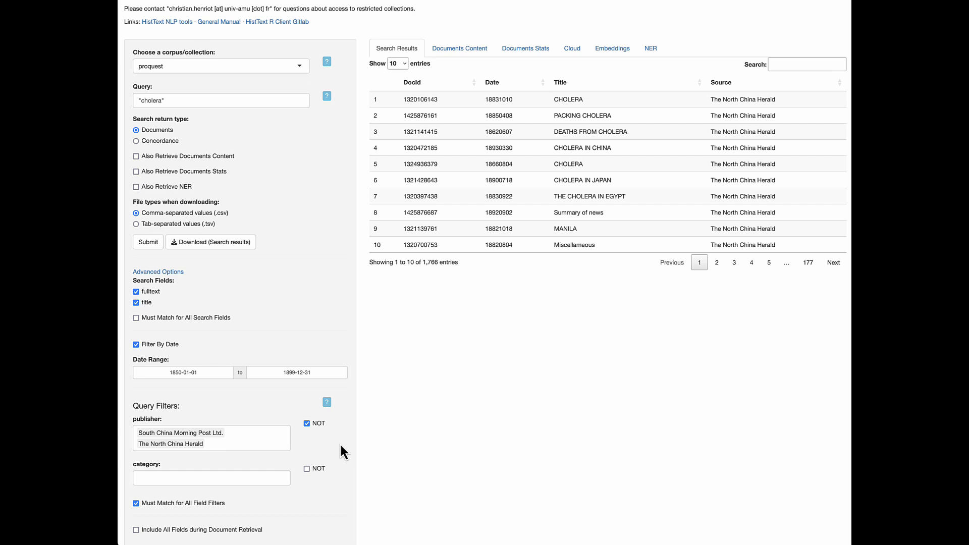
click(148, 243)
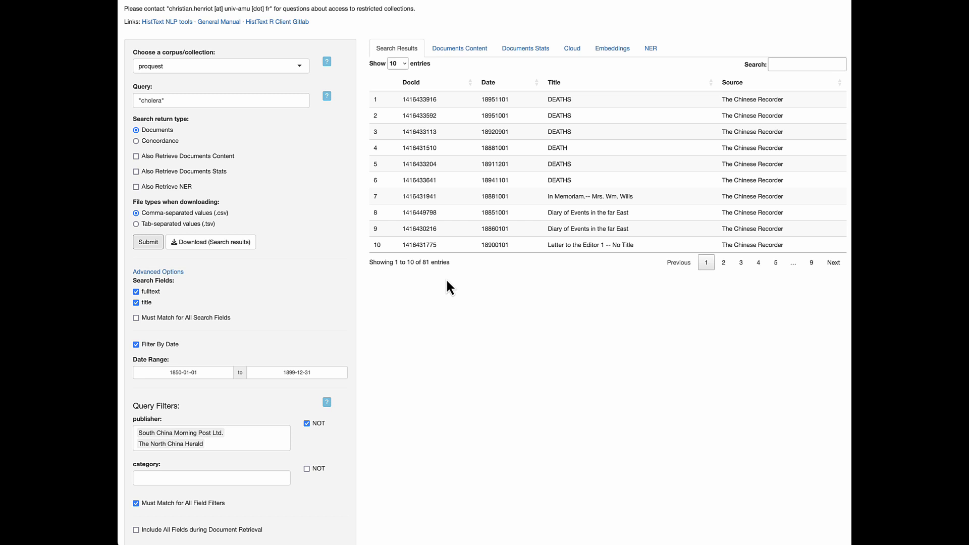
click(136, 292)
click(149, 245)
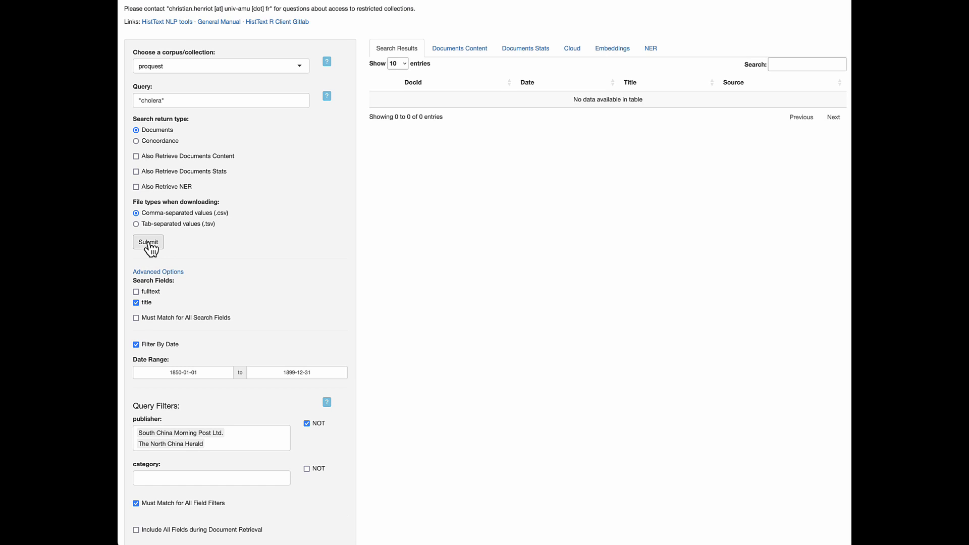
click(136, 292)
click(148, 244)
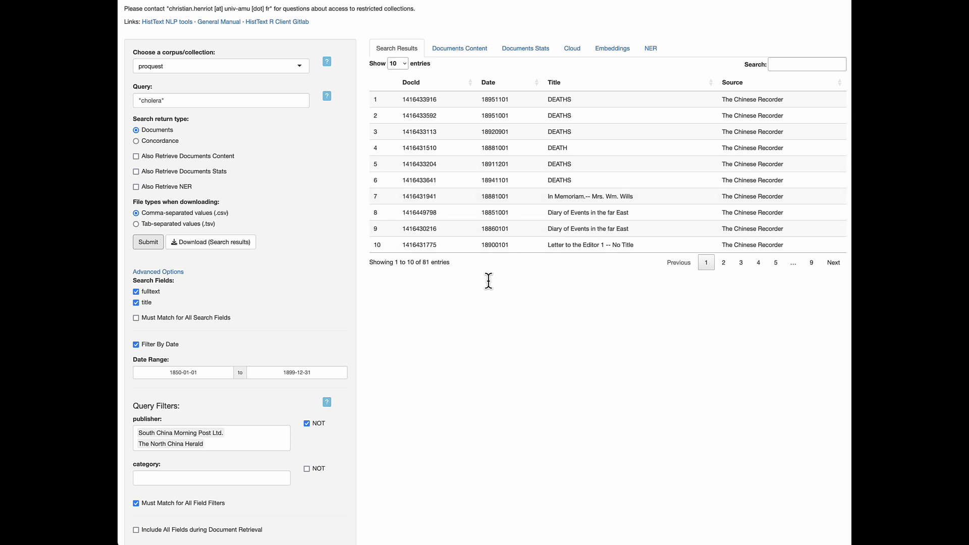
Step: Remove the NOT condition from the publisher filter and add Article as the category filter
scroll(314, 406, down, 1)
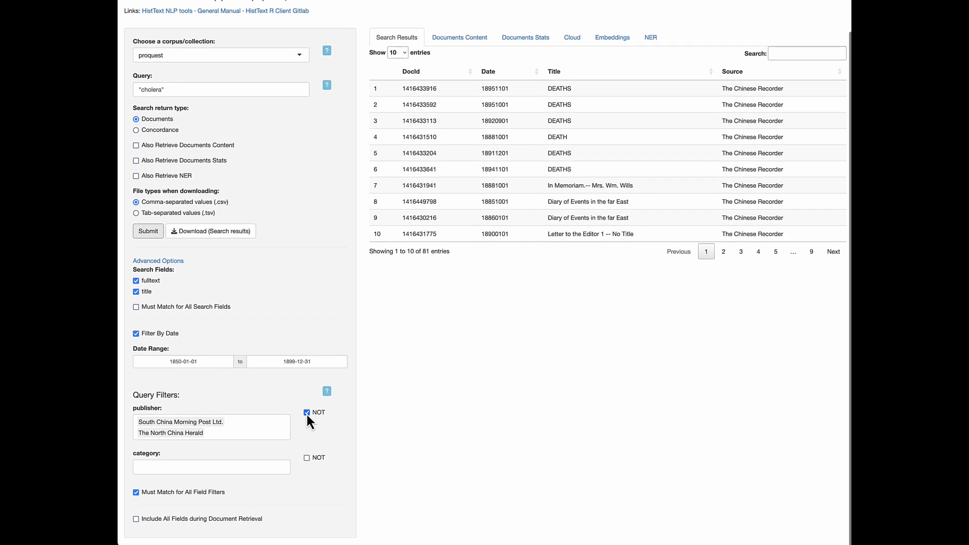
click(306, 413)
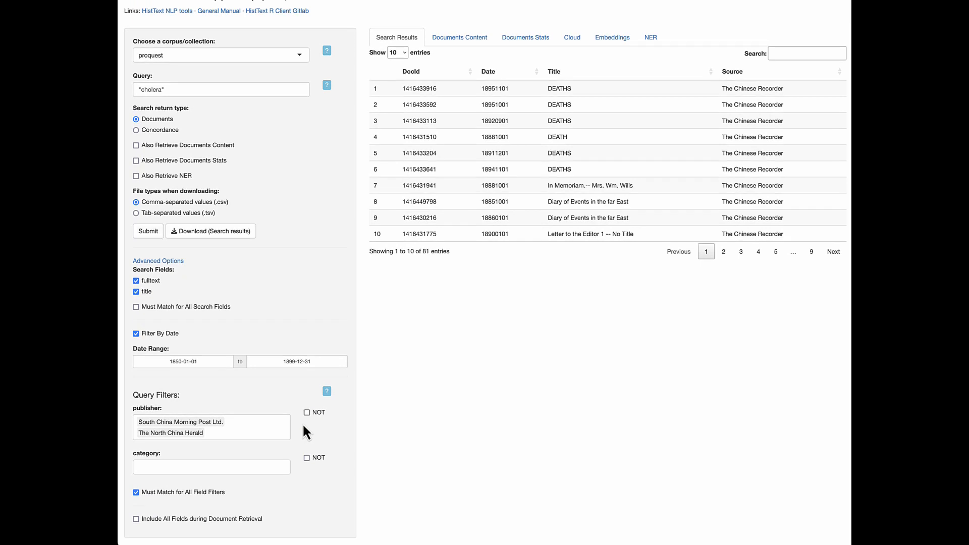
click(247, 467)
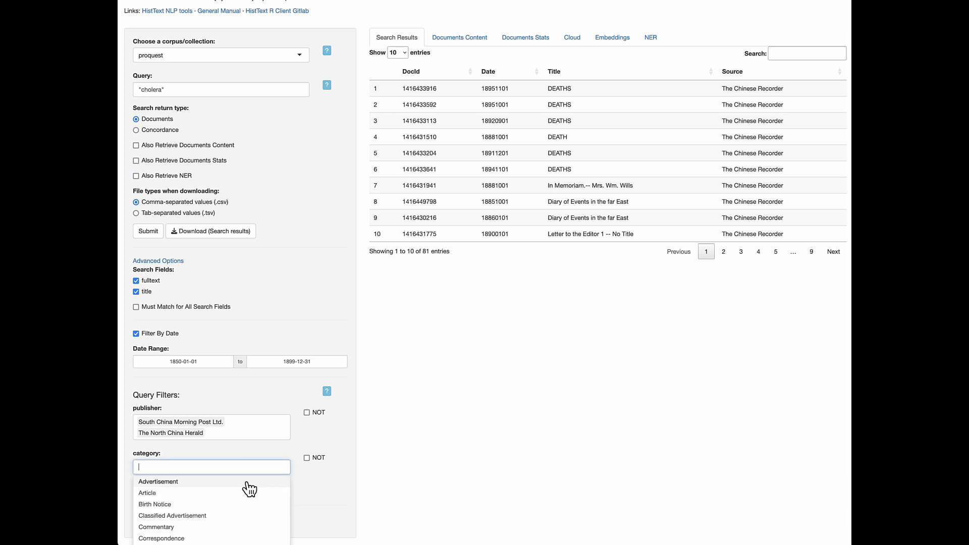
click(214, 495)
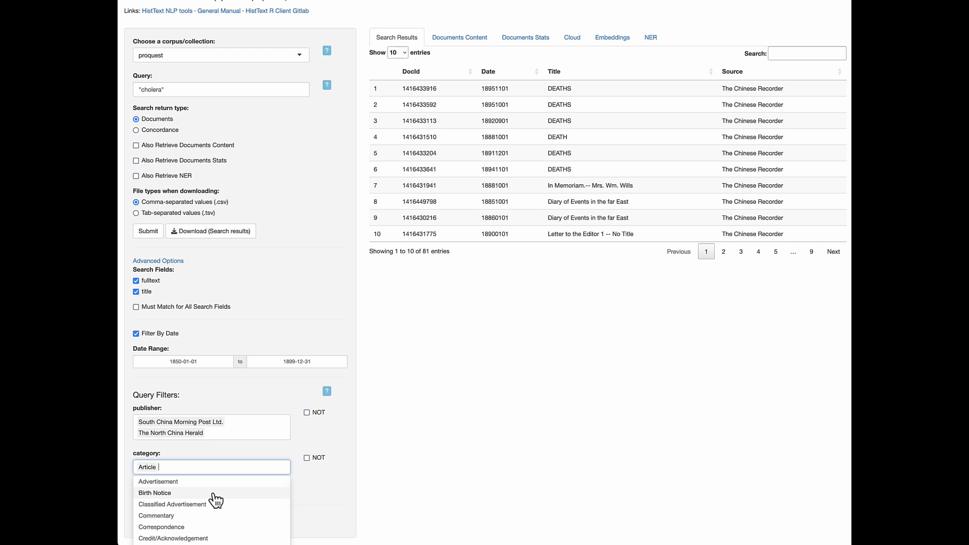
Step: Add Editorial and Feature to the category filter and submit the search
scroll(214, 495, down, 2)
scroll(216, 500, down, 2)
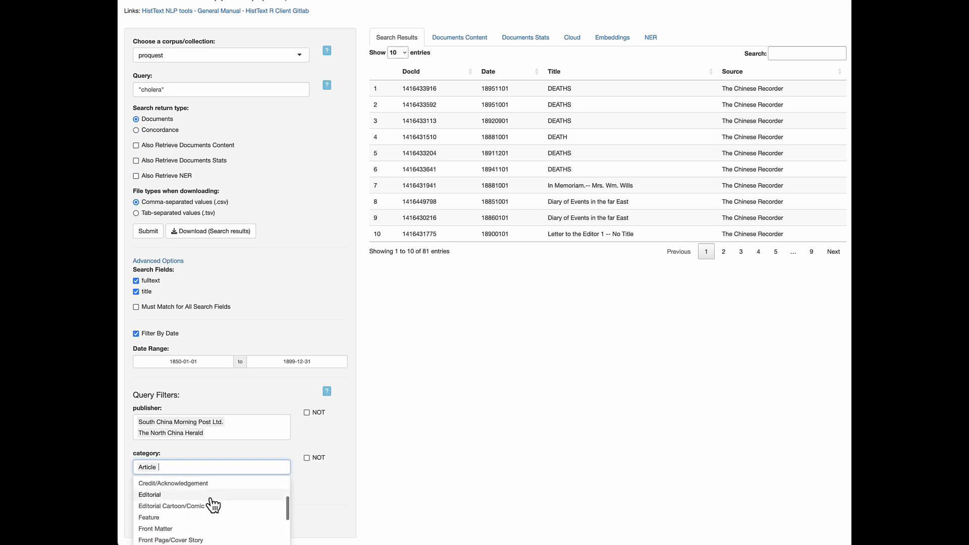
click(212, 501)
scroll(212, 504, down, 4)
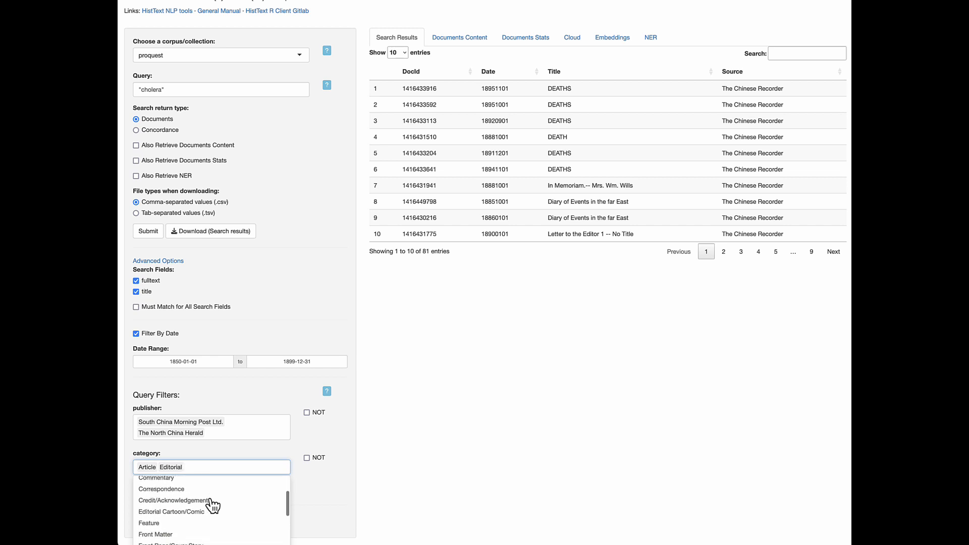
click(156, 501)
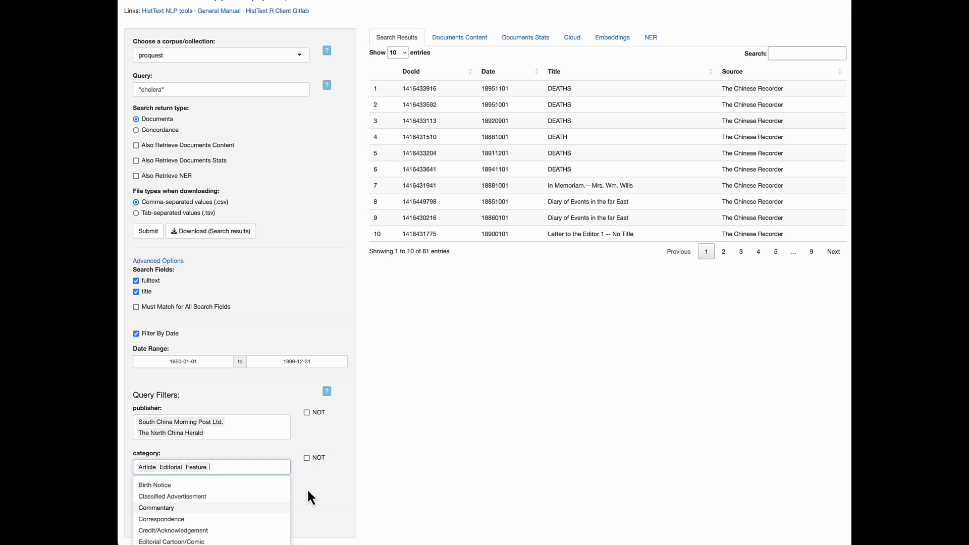
click(150, 231)
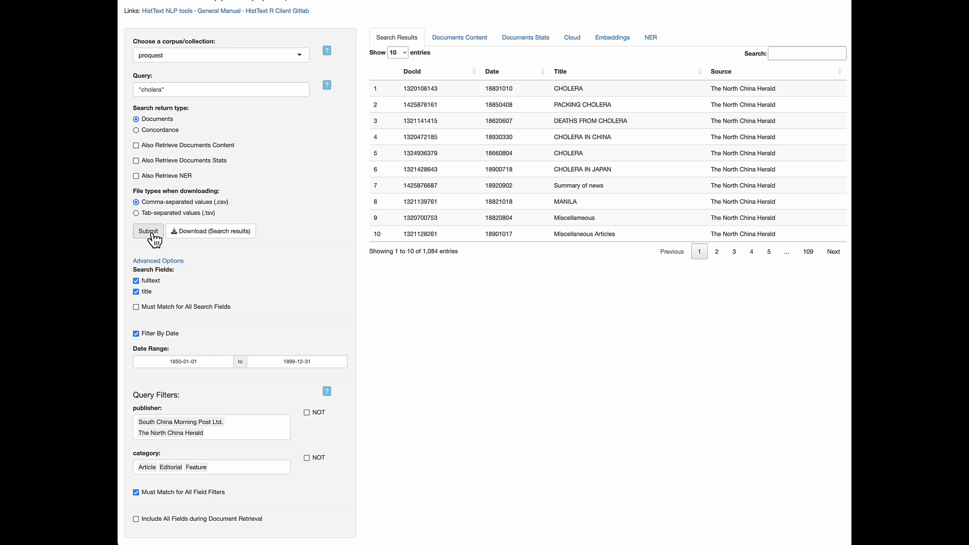
click(152, 233)
Step: Switch the searched collection to shunpao-revised
click(300, 55)
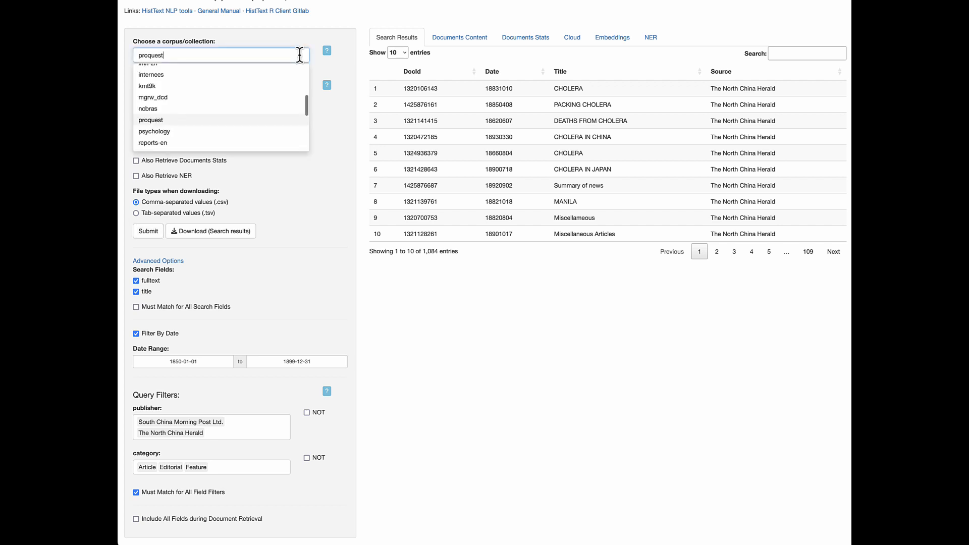
scroll(260, 96, down, 5)
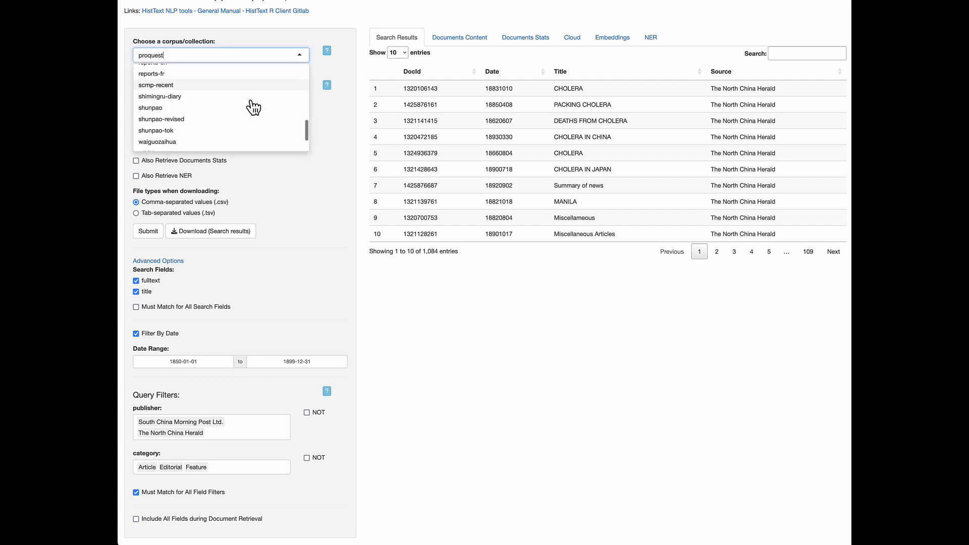
click(242, 116)
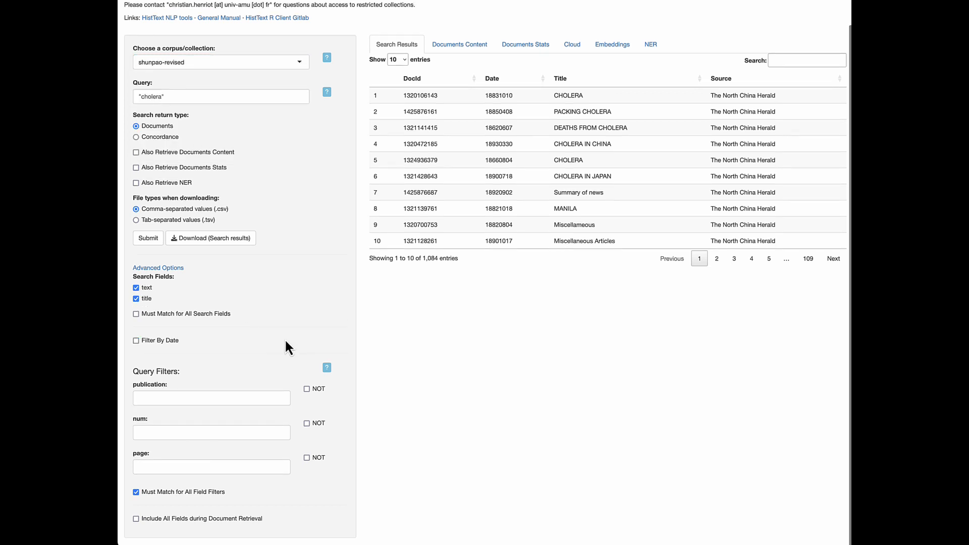
Step: Replace the query term inside the quotation marks with 霍亂 and submit the search
click(162, 97)
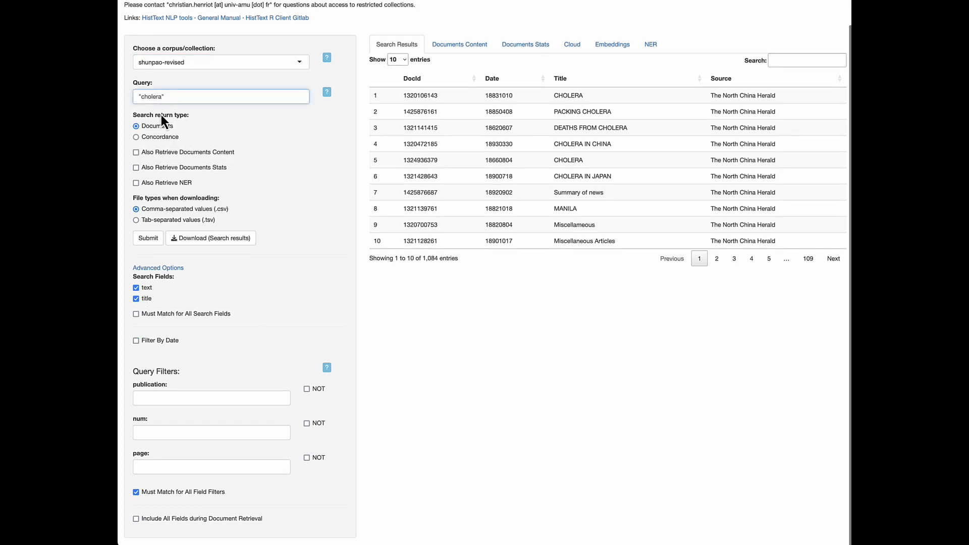
key(BackSpace)
key(BackSpace)
key(BackSpace)
key(BackSpace)
key(BackSpace)
key(BackSpace)
key(BackSpace)
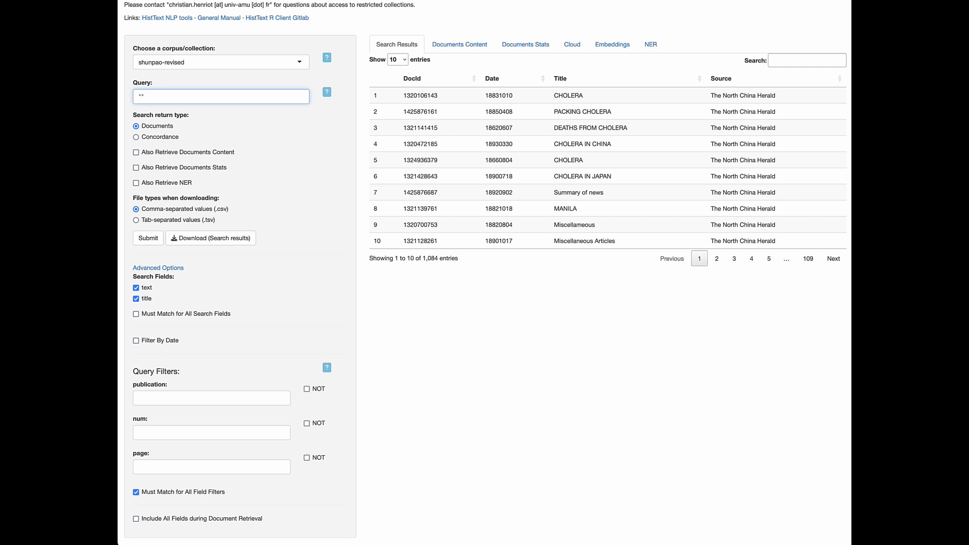
text(huo'lu)
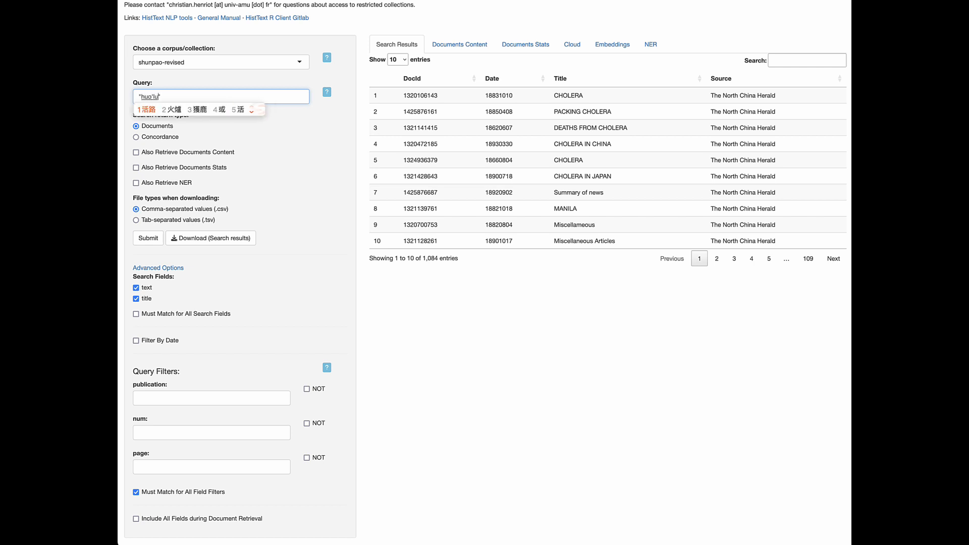
text(an)
key(space)
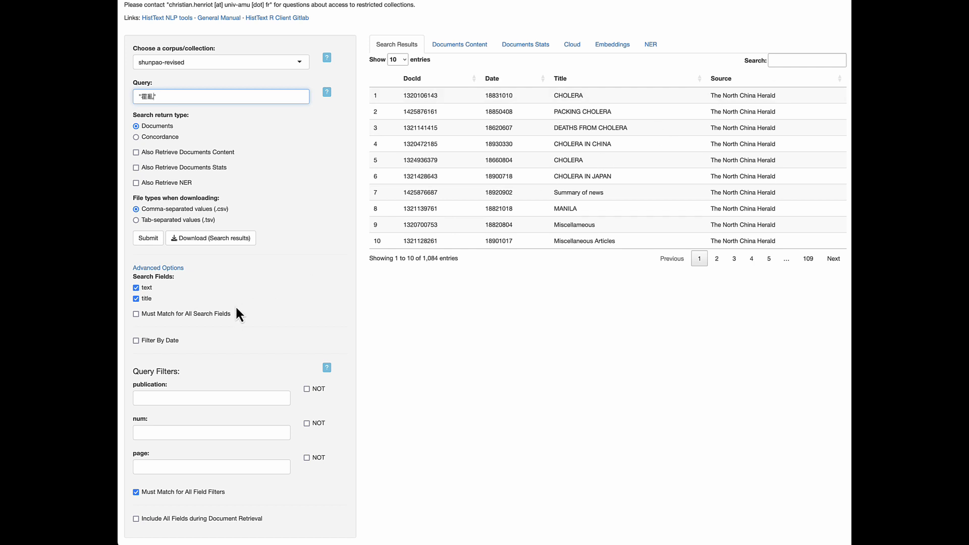
click(150, 240)
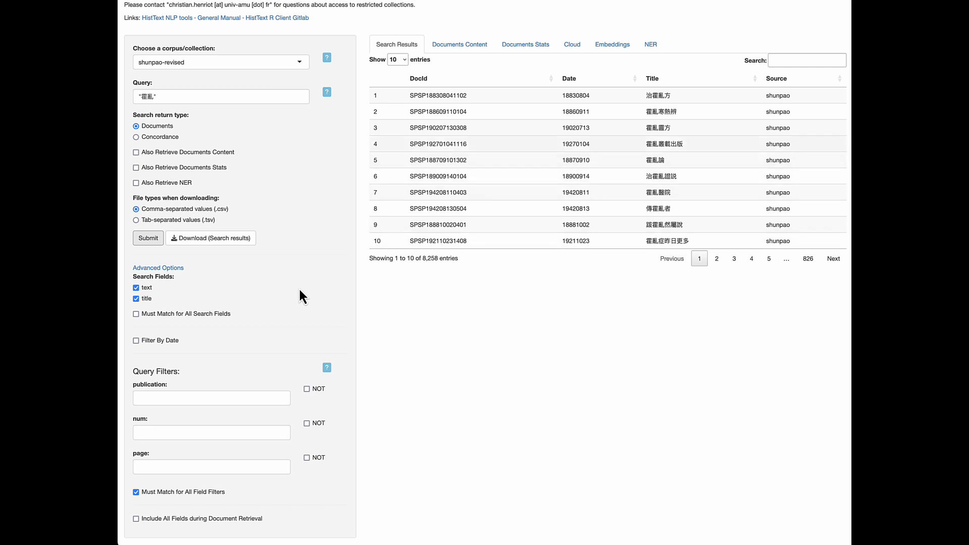
Step: Sort the results by date in ascending and descending order, and compare the search without and with the text field
click(574, 81)
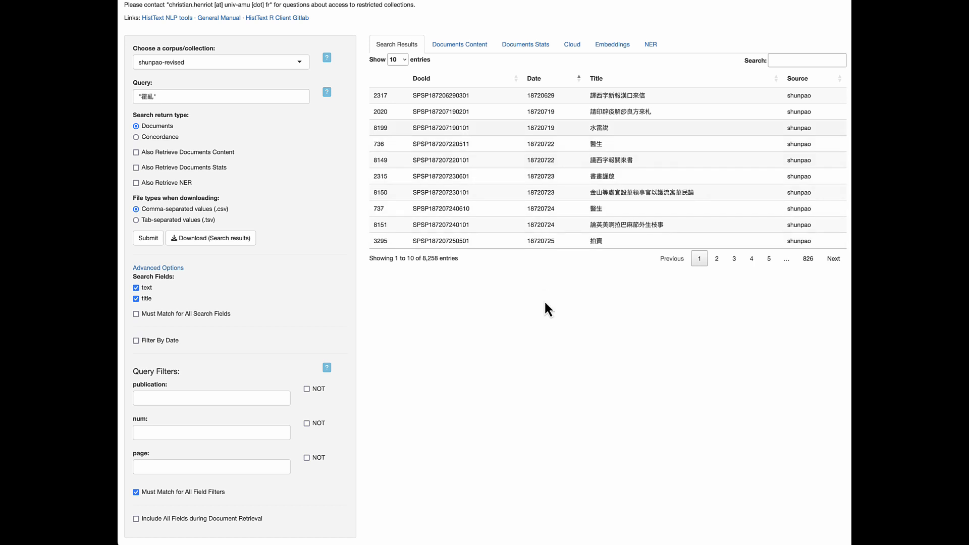
click(537, 80)
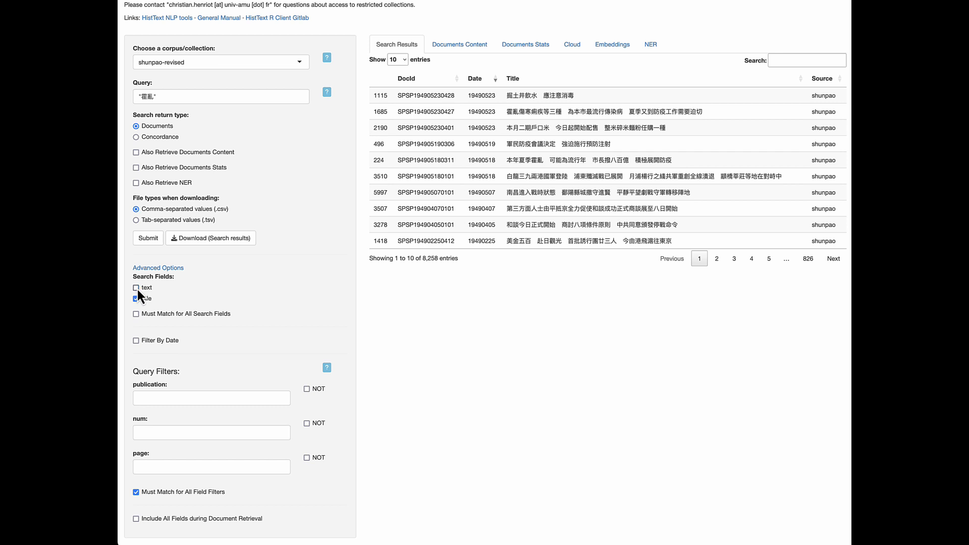
click(150, 241)
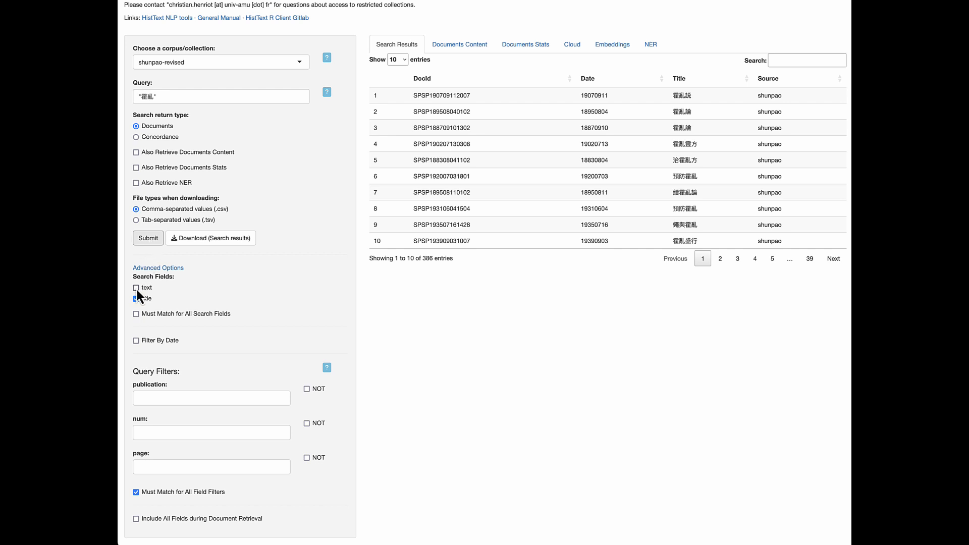
click(136, 288)
click(149, 239)
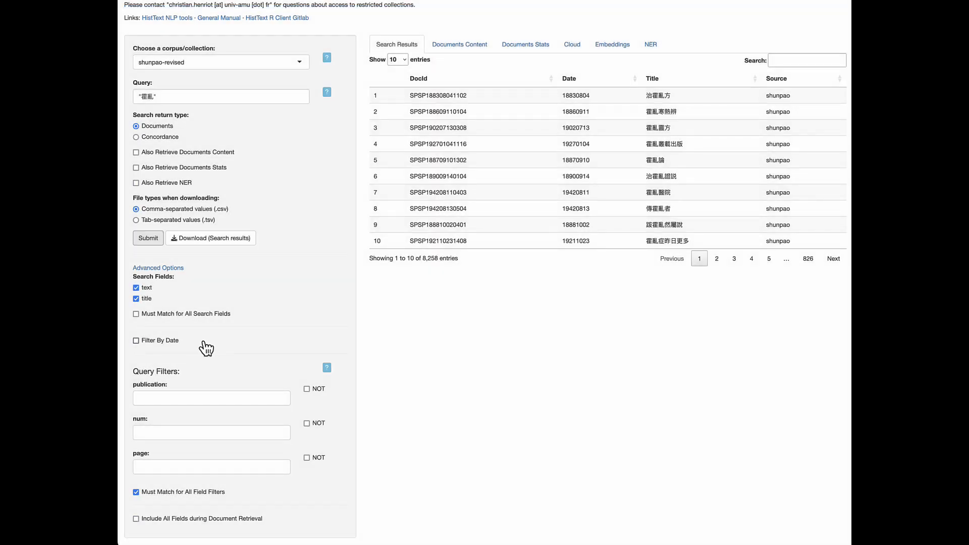
Step: Enable filtering by date and set the start of the date range to 1872-04-01
click(151, 342)
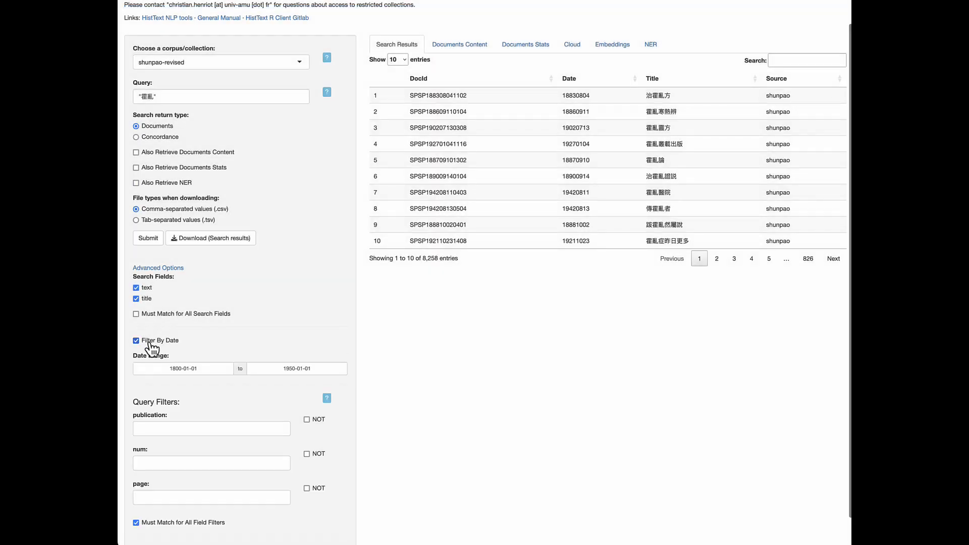
click(202, 369)
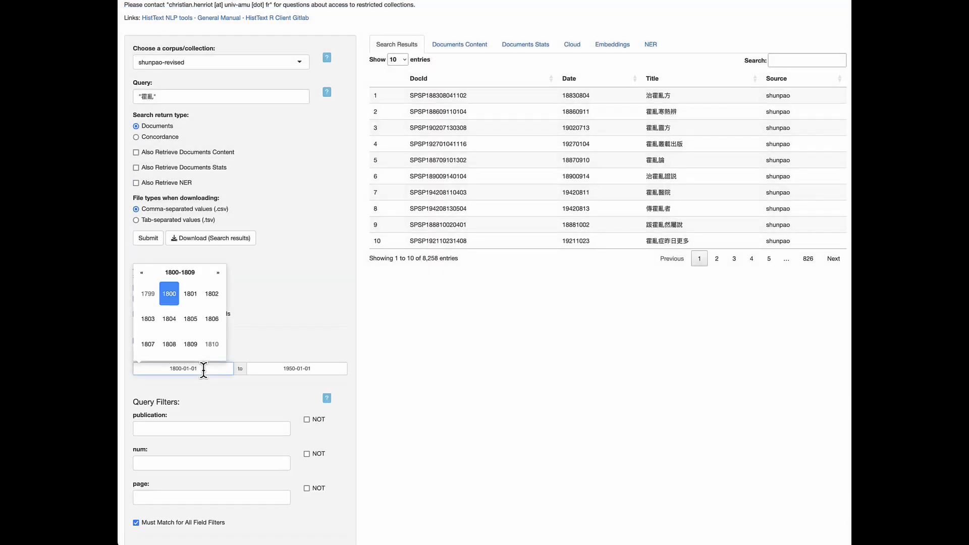
click(218, 274)
click(219, 275)
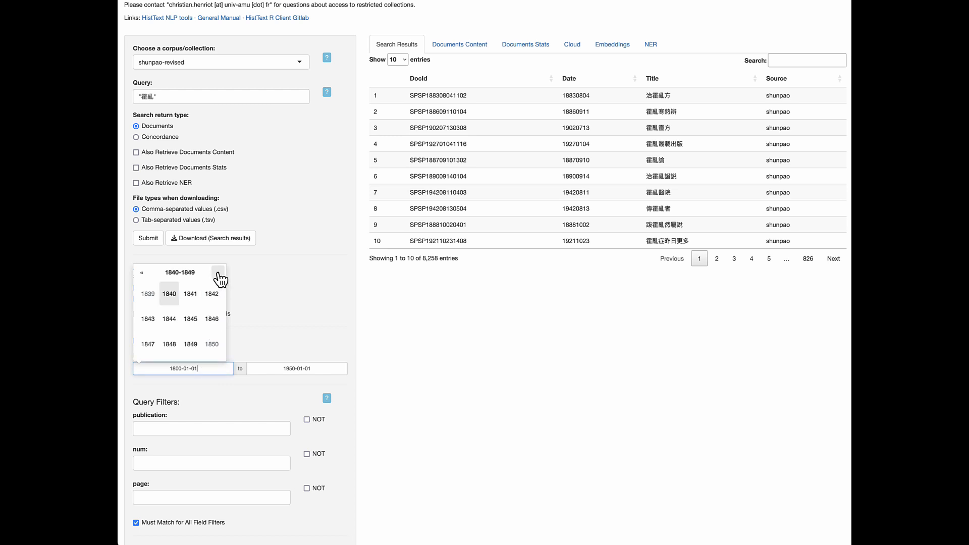
click(218, 275)
click(213, 295)
click(212, 295)
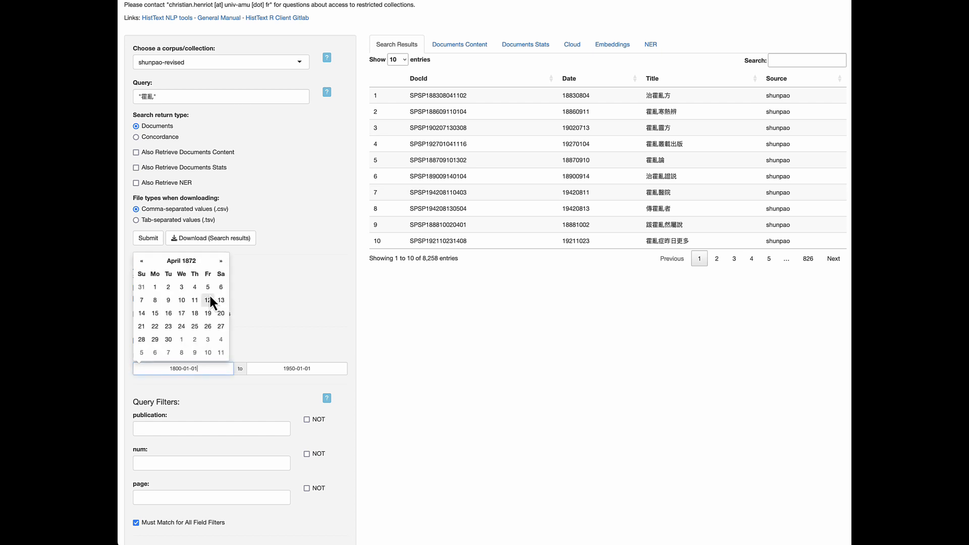
click(155, 288)
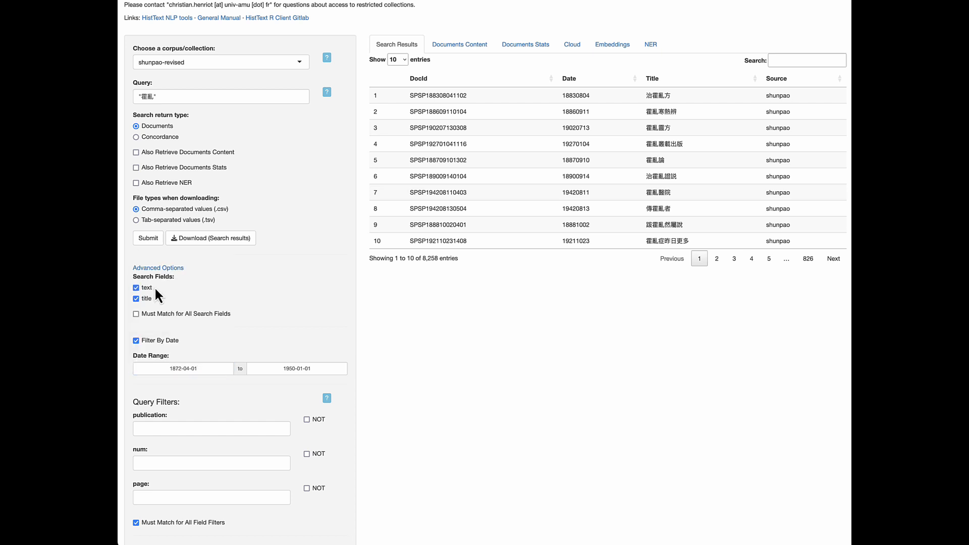
Step: Set the end of the date range to 1892-12-31 and submit the search
click(297, 365)
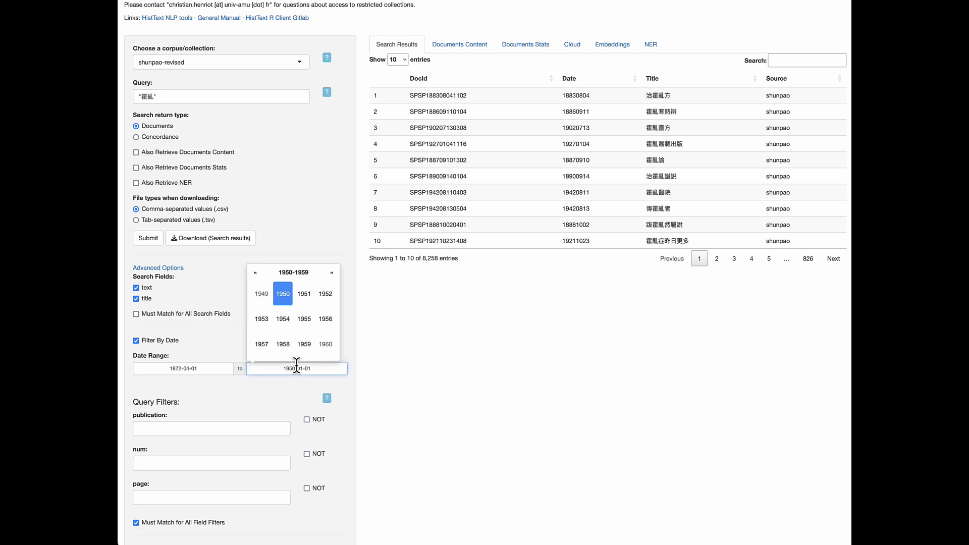
click(256, 273)
click(256, 274)
click(256, 274)
click(255, 273)
click(256, 273)
click(256, 274)
click(256, 273)
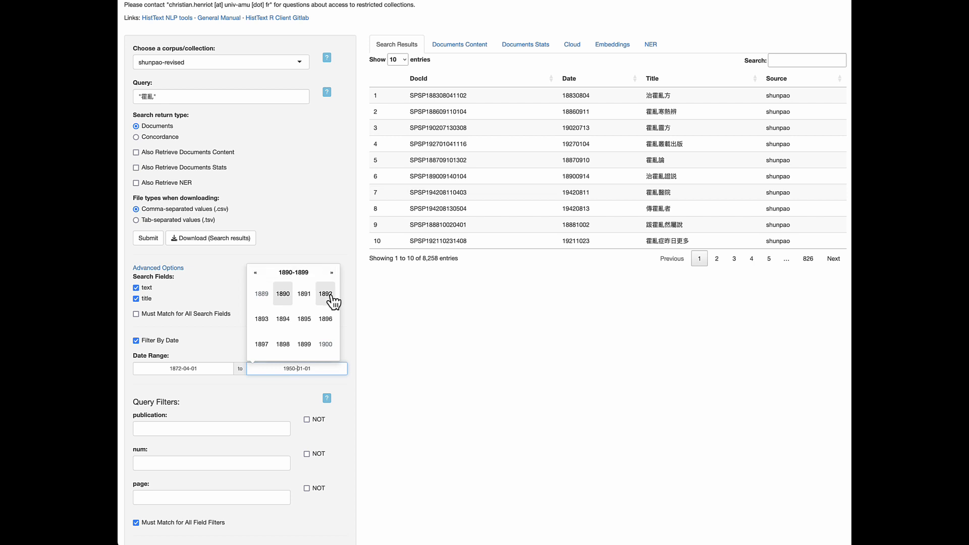
click(325, 294)
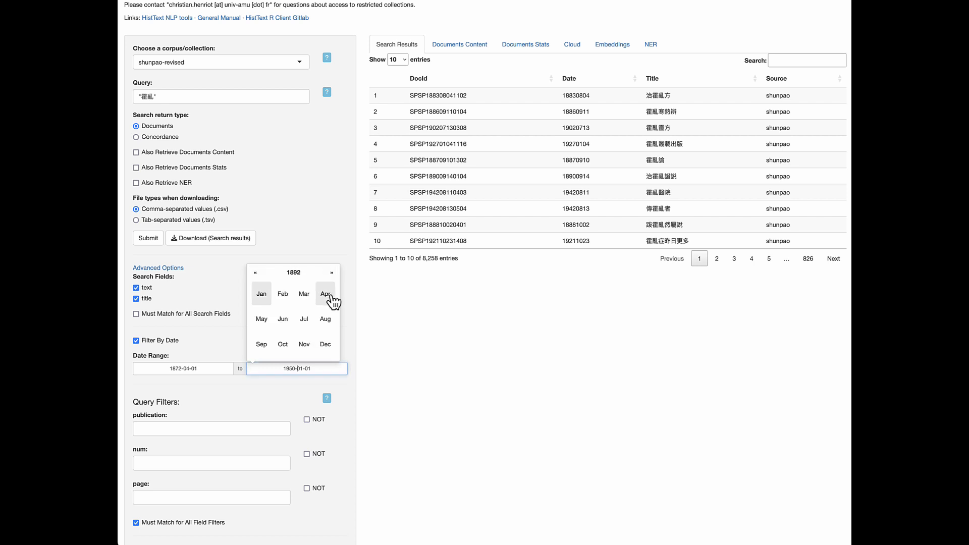
click(325, 344)
click(334, 340)
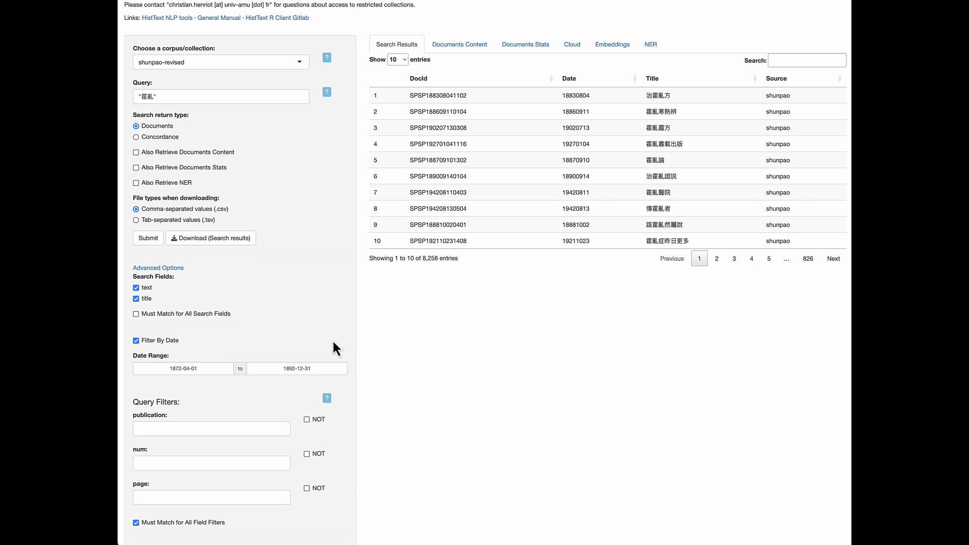
click(153, 239)
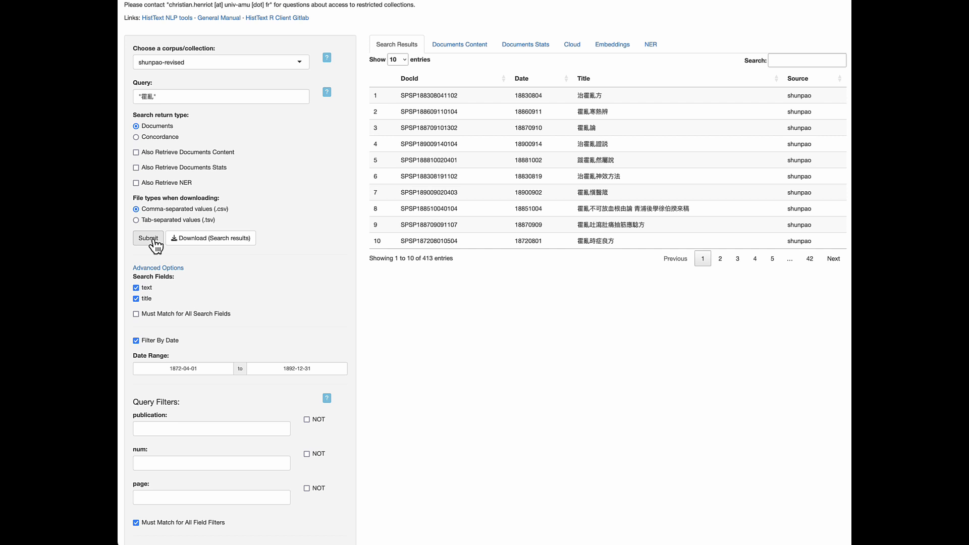
click(154, 240)
Step: Replace the query with "汪精衛" in quotation marks
click(153, 98)
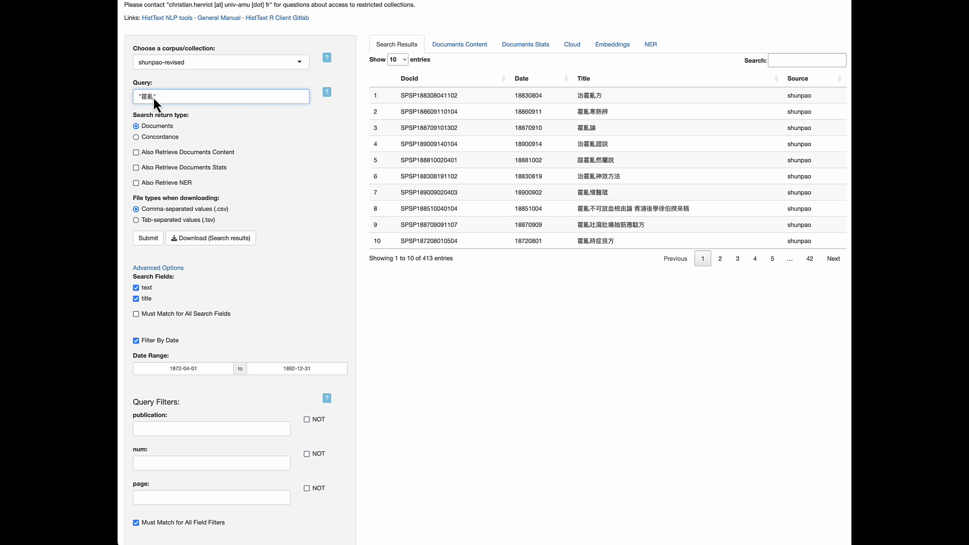
key(BackSpace)
key(BackSpace)
key(BackSpace)
key(BackSpace)
text(""wang)
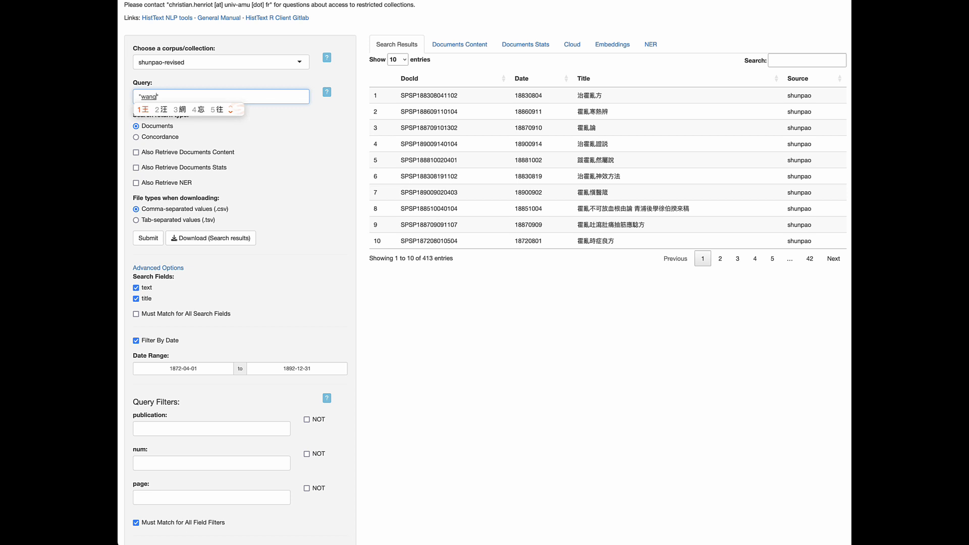
text(jingwei)
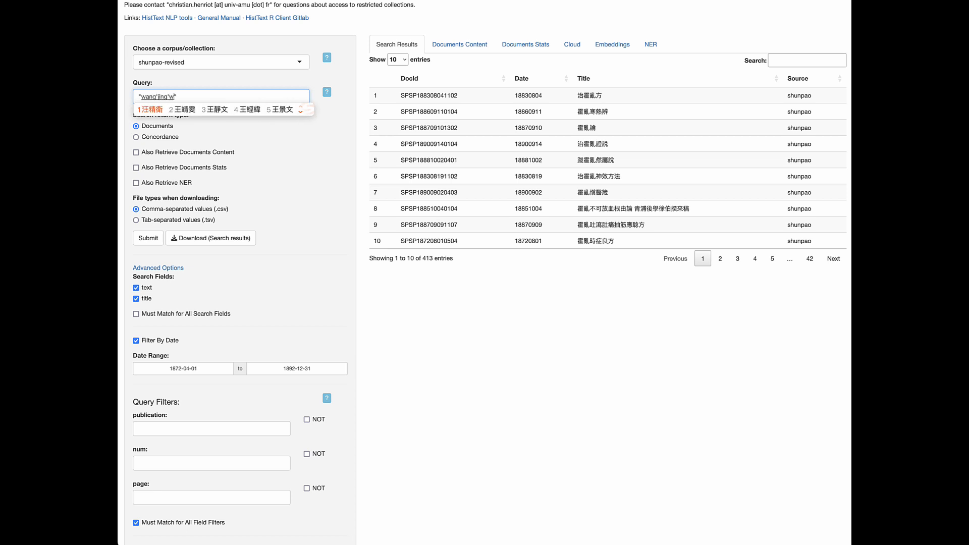
key(space)
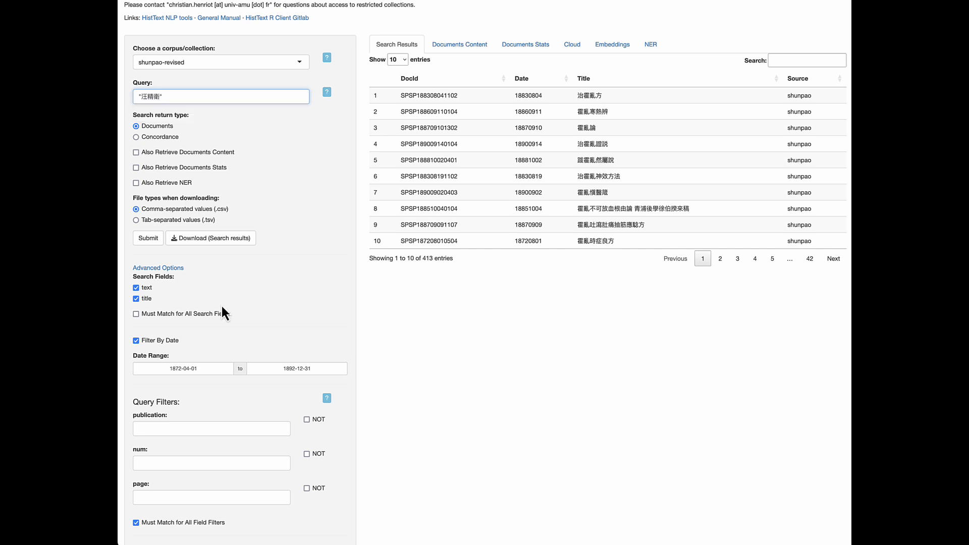
Step: Set the start of the date range to 1901-01-01
click(203, 366)
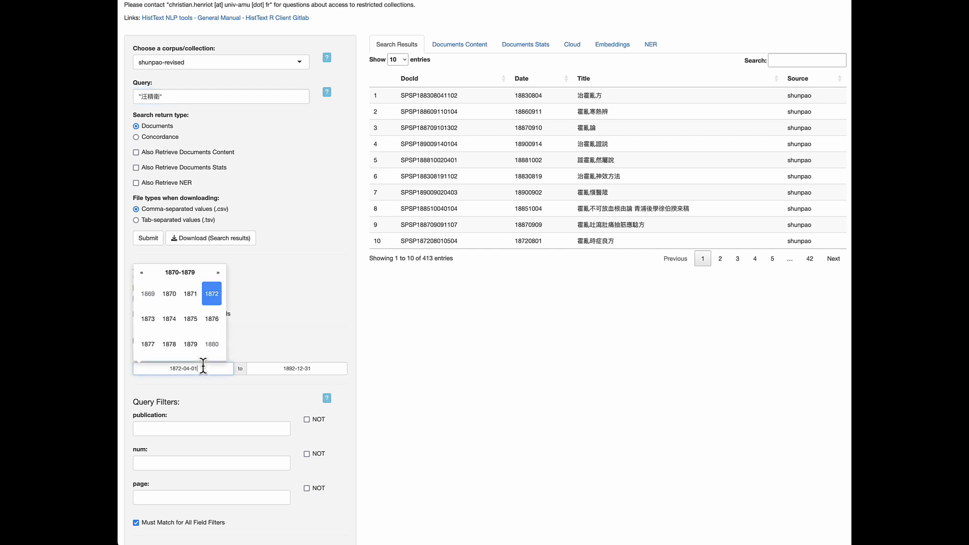
click(218, 275)
click(171, 295)
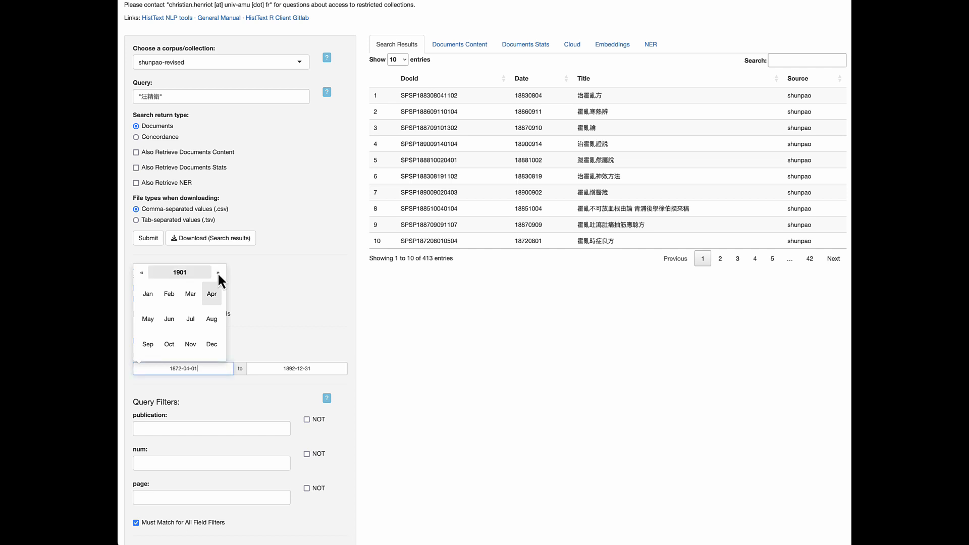
click(146, 294)
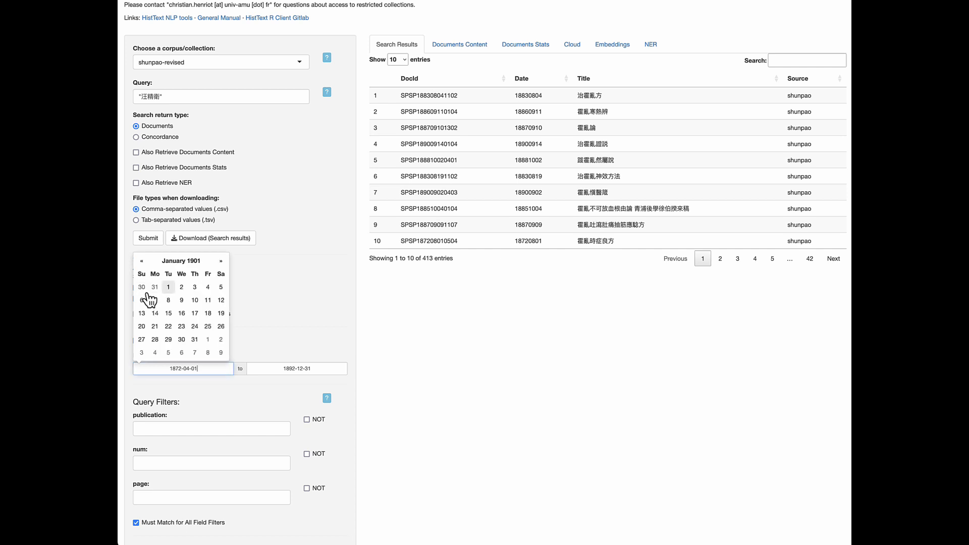
click(168, 287)
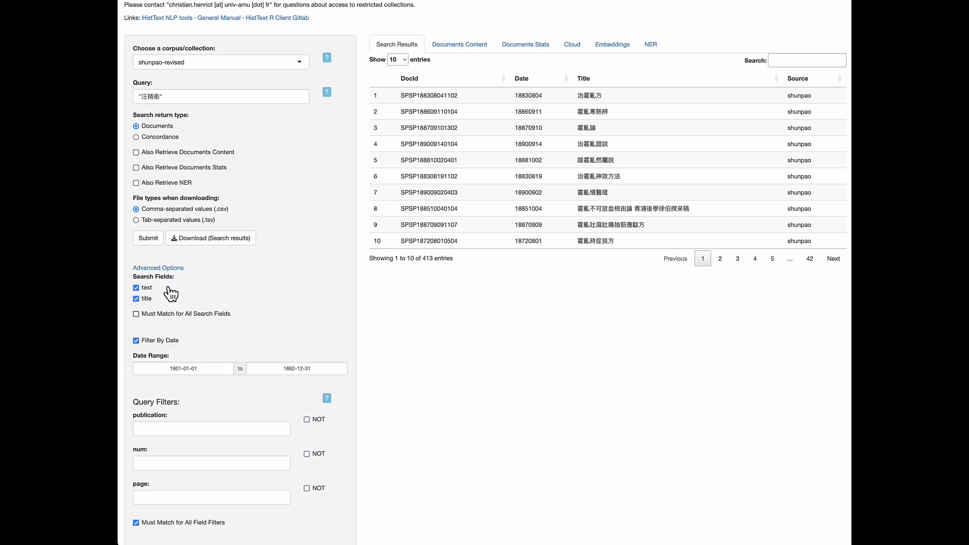
Step: Set the end of the date range to 1912-12-31 and submit the search
click(289, 368)
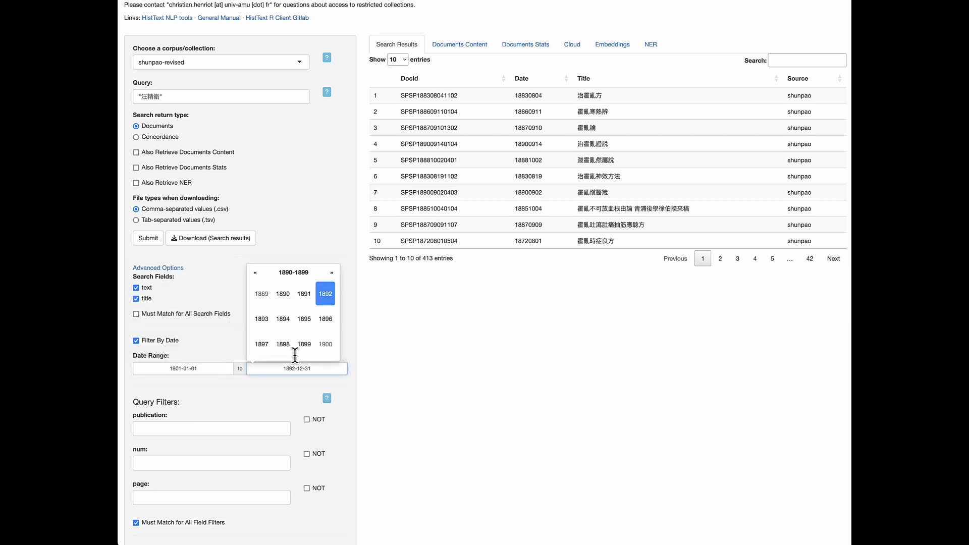
click(332, 273)
click(326, 298)
click(326, 345)
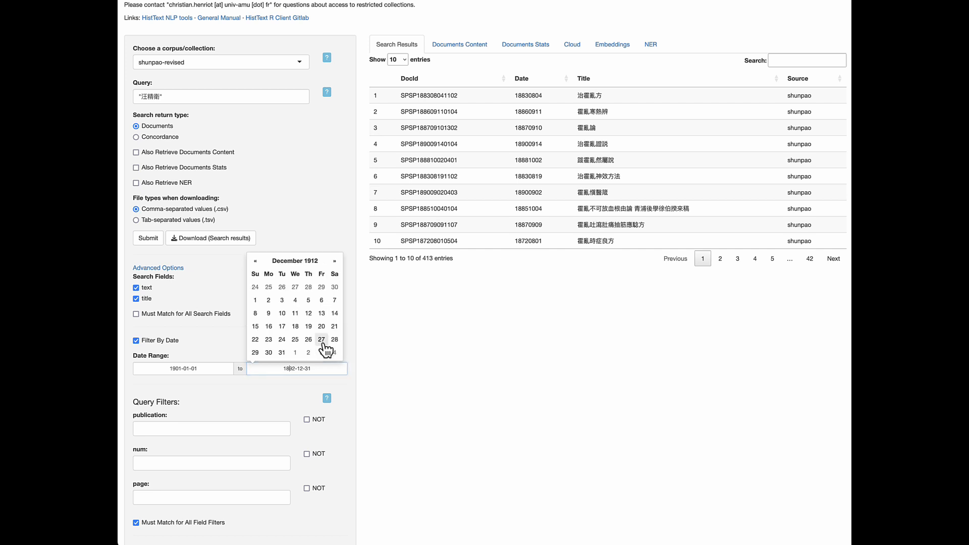
click(282, 352)
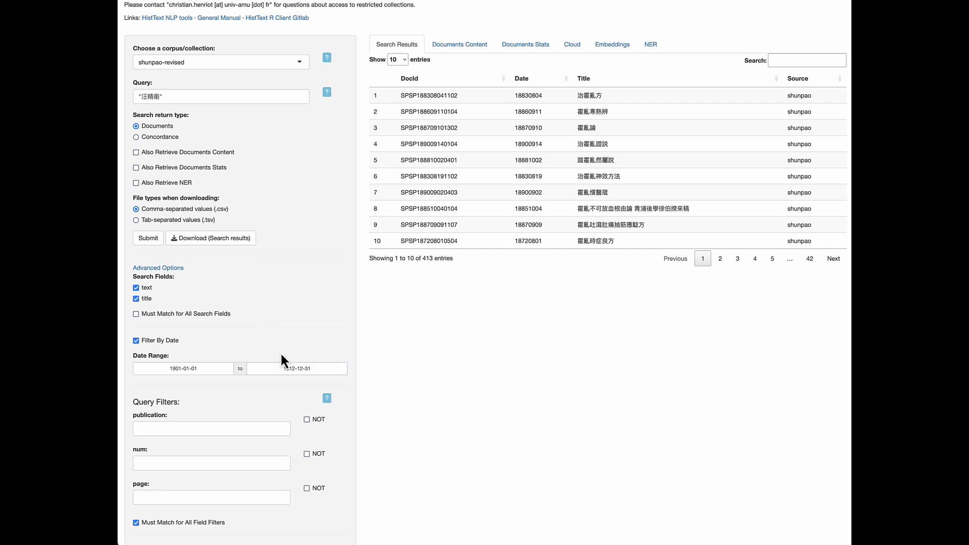
click(151, 238)
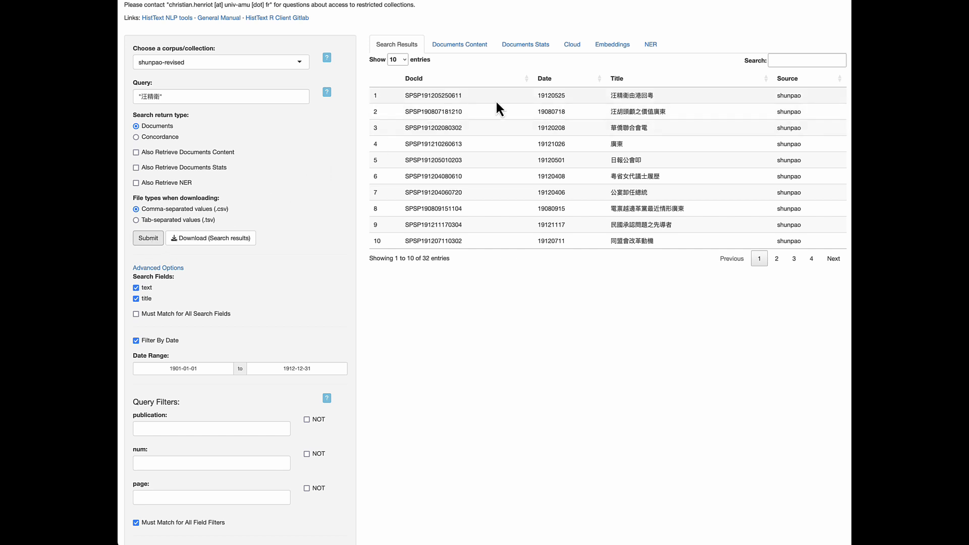
Step: Sort the results by date, and rerun the search with only the title field included
click(551, 82)
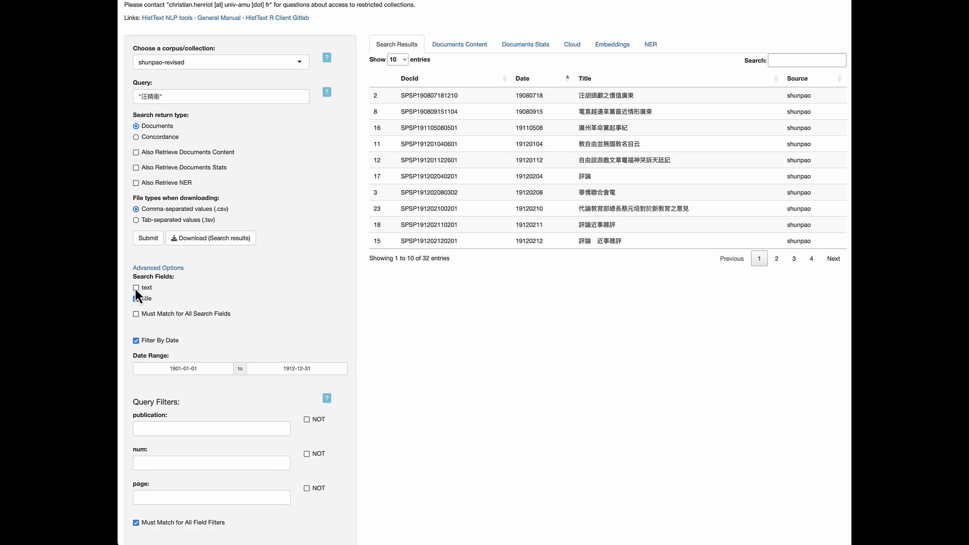
click(147, 238)
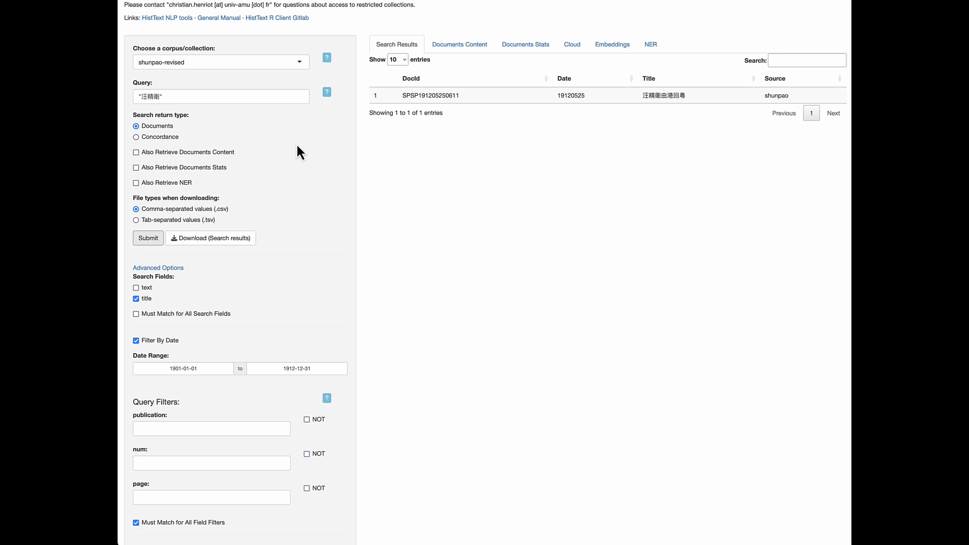
Step: Switch the corpus to the proquest collection
click(268, 62)
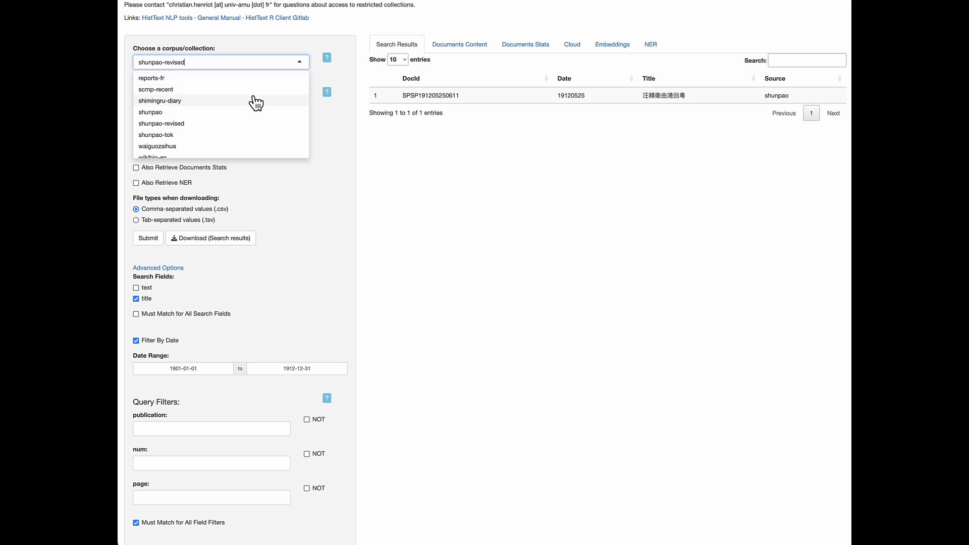
scroll(256, 102, up, 5)
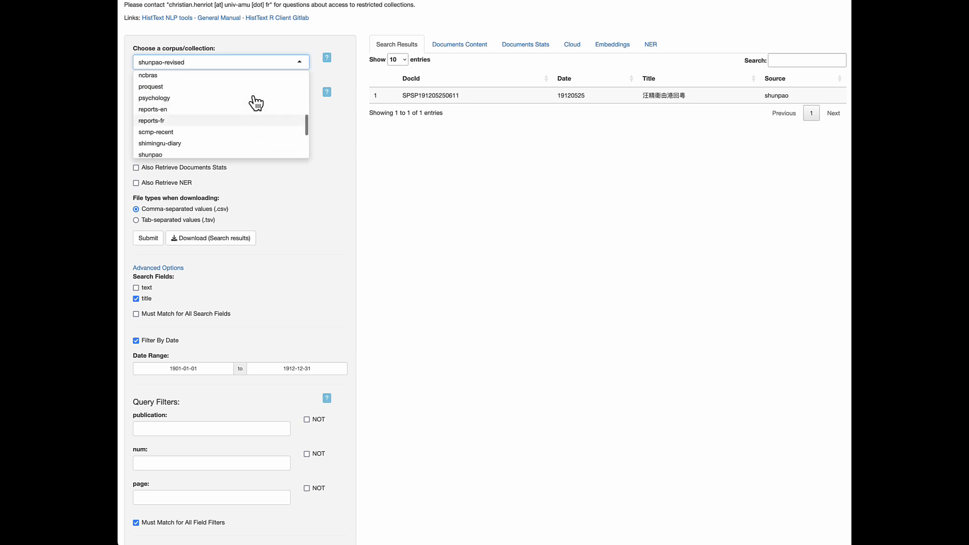
click(219, 93)
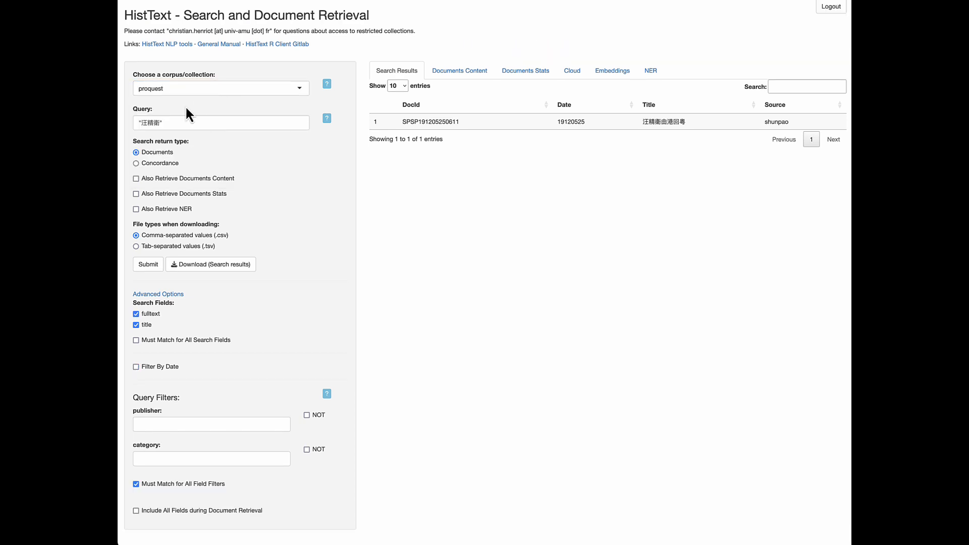
Step: Replace the query with "Hsu Mo" in quotation marks and submit the search
click(157, 123)
key(BackSpace)
key(BackSpace)
key(BackSpace)
key(BackSpace)
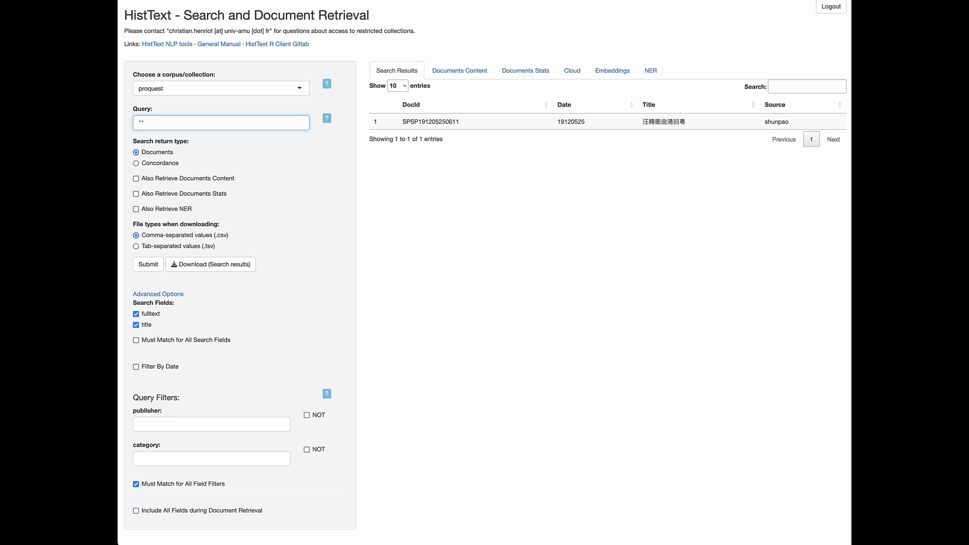
key(ctrl+space)
text(H)
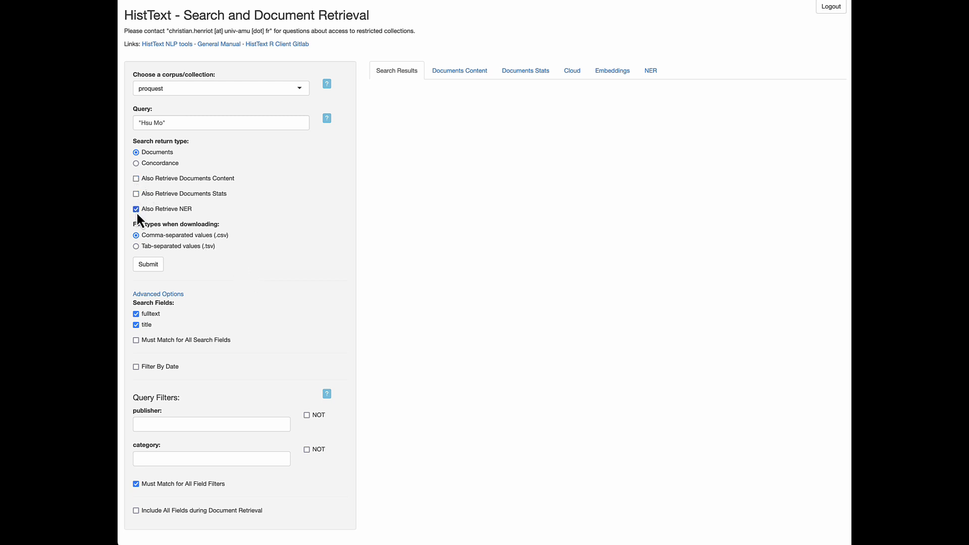
click(148, 265)
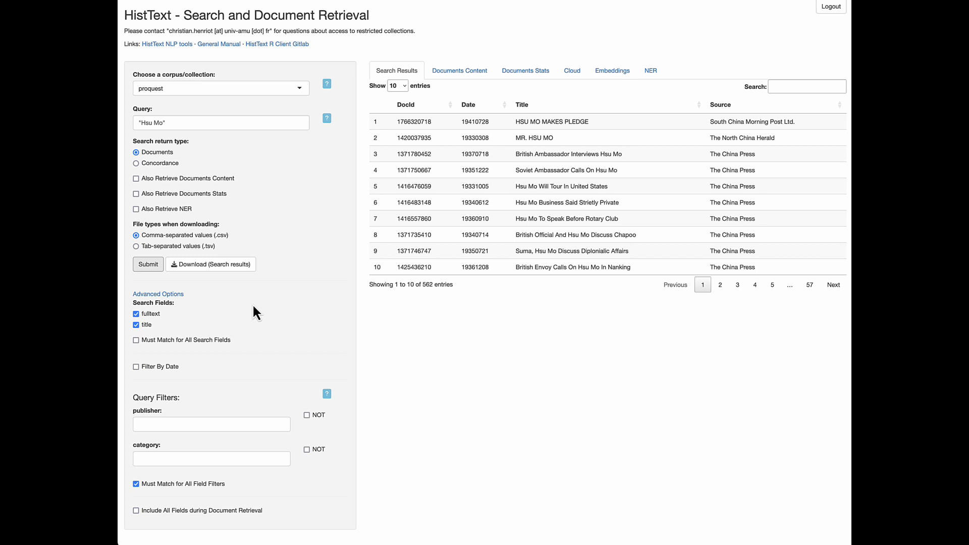
Step: Rerun the search on titles only, and again with retrieval of documents content, documents stats and NER enabled
click(136, 314)
click(148, 269)
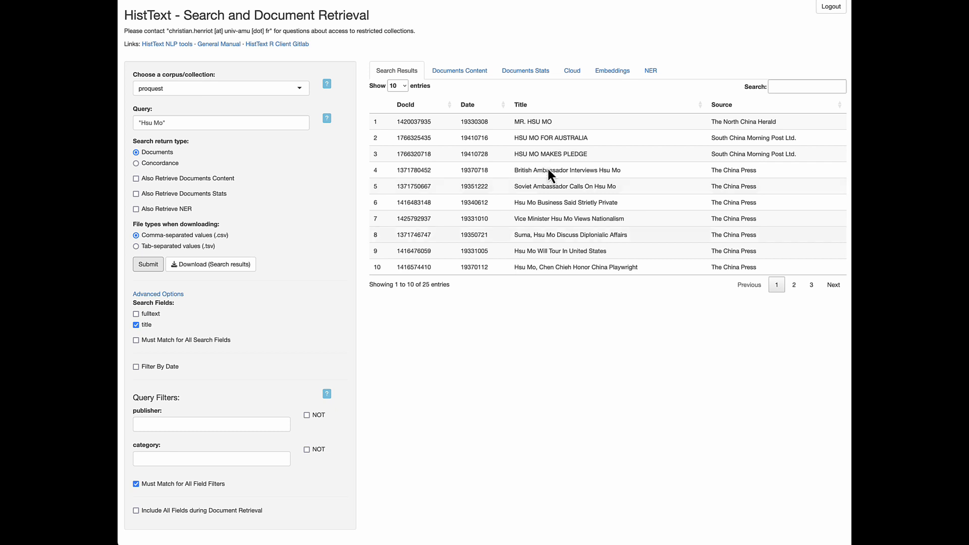
click(135, 179)
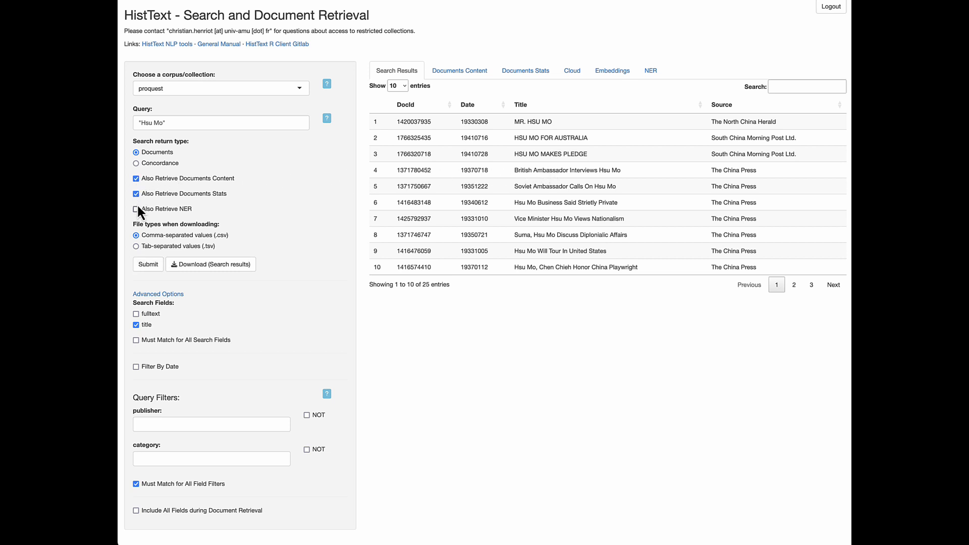
click(149, 268)
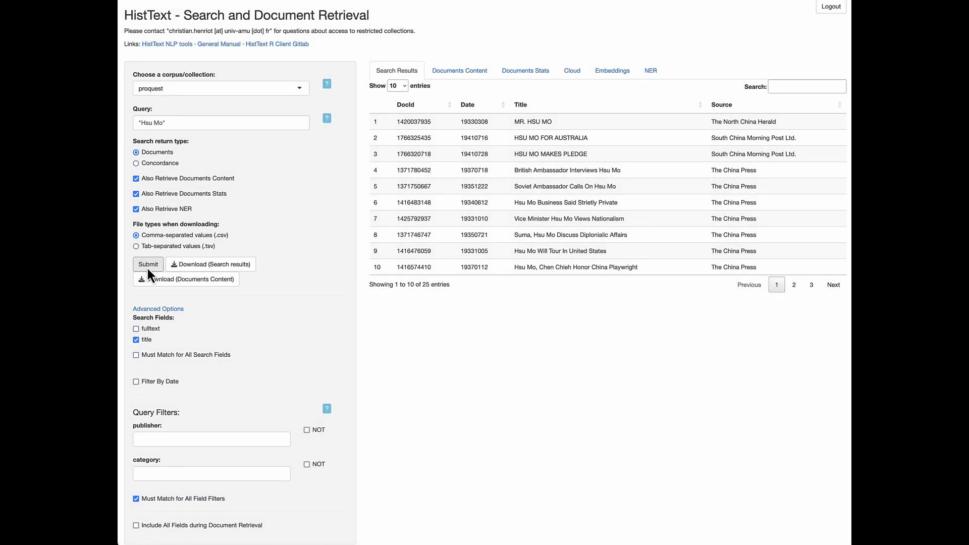
Step: Review the retrieved documents content, and plot the document stats as Results by Year and Results by sources
click(465, 73)
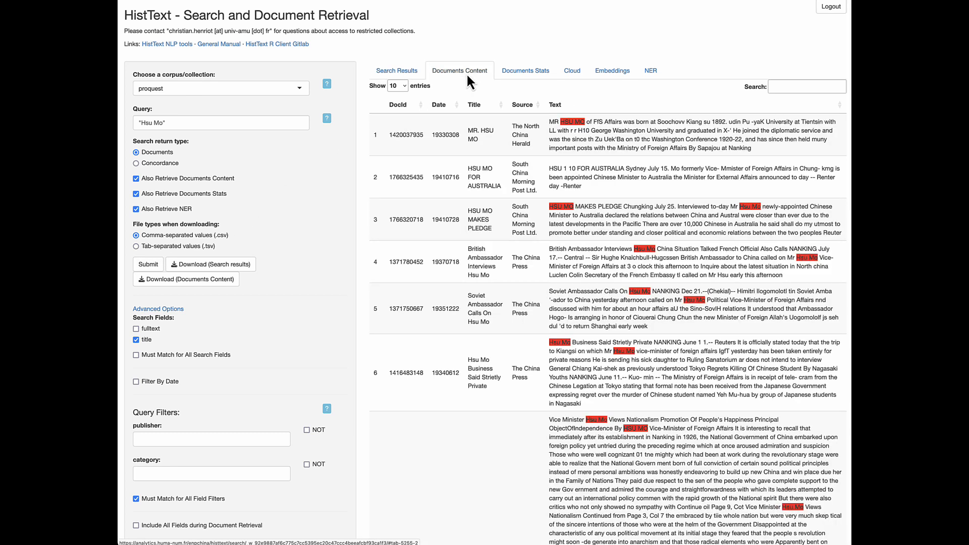
click(516, 74)
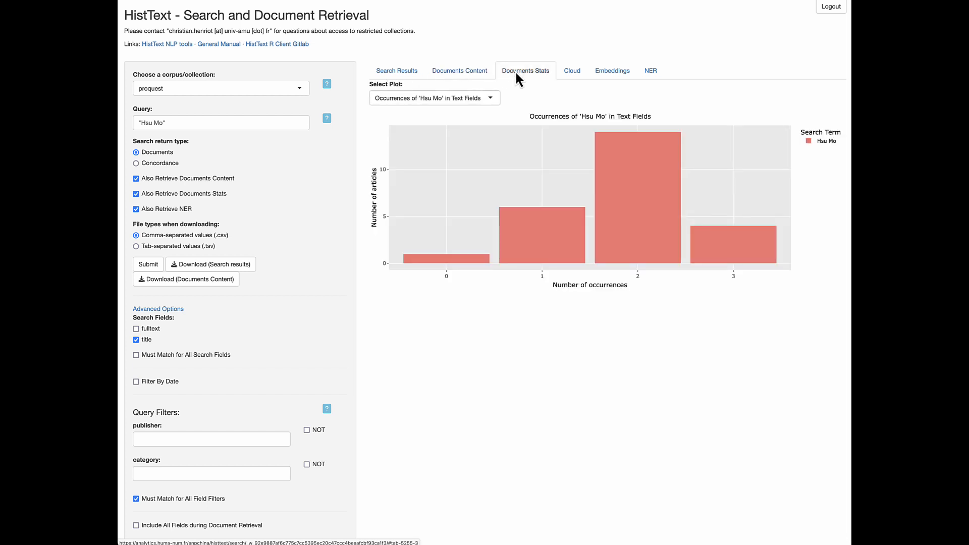
click(469, 97)
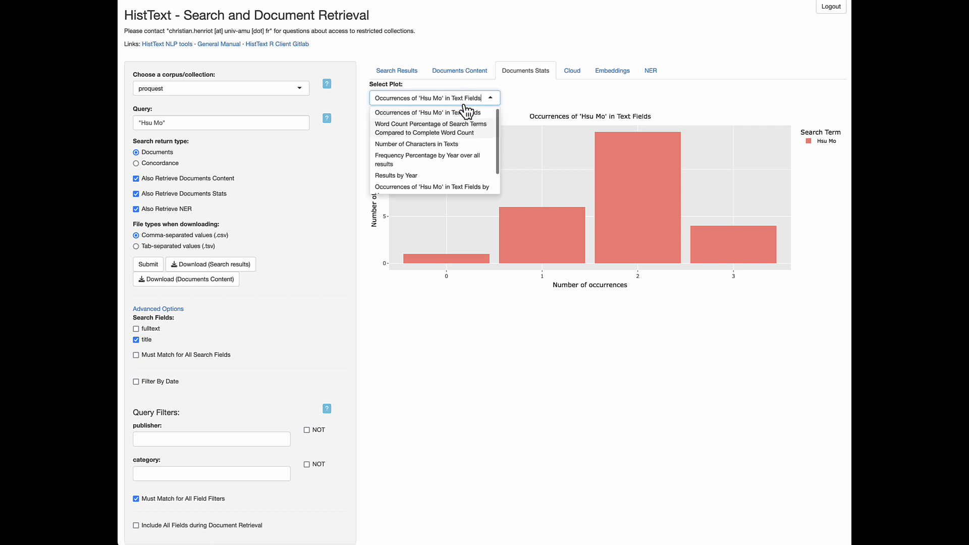
click(415, 175)
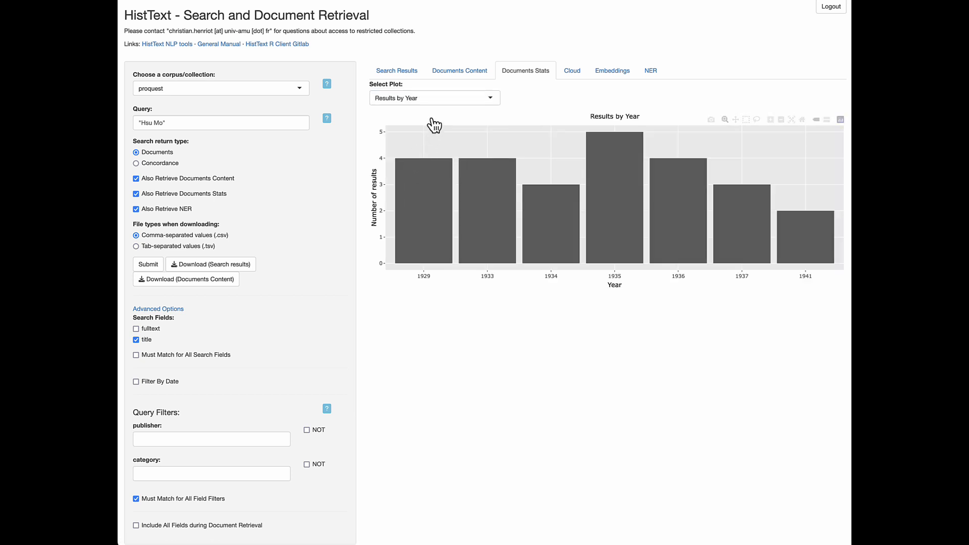
click(441, 105)
scroll(429, 161, down, 2)
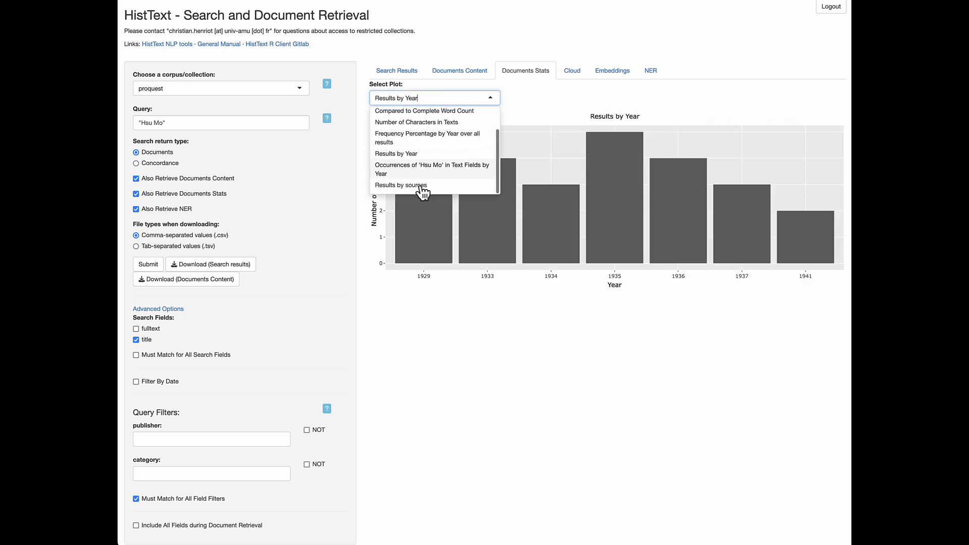
click(420, 187)
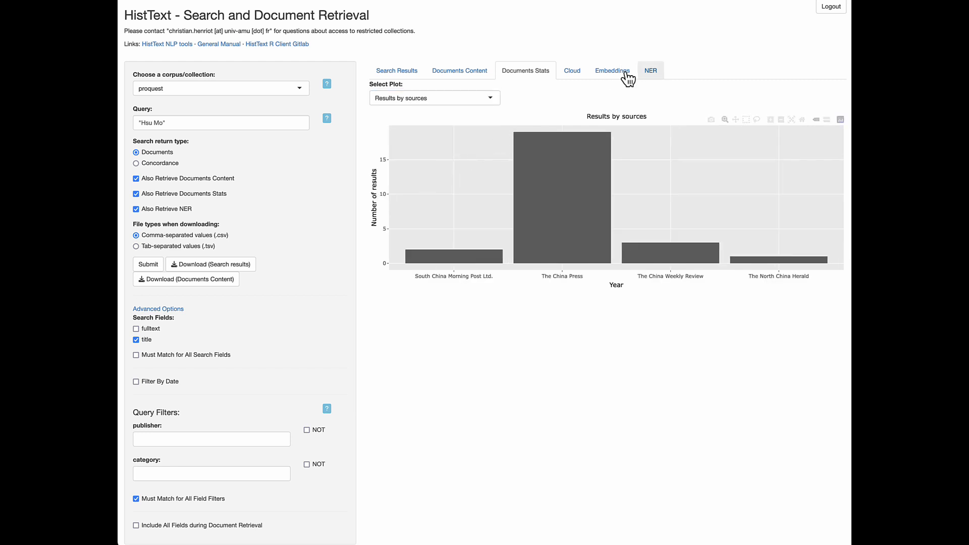
Step: Show the NER results and filter the entity labels to PERSON and ORG
click(653, 73)
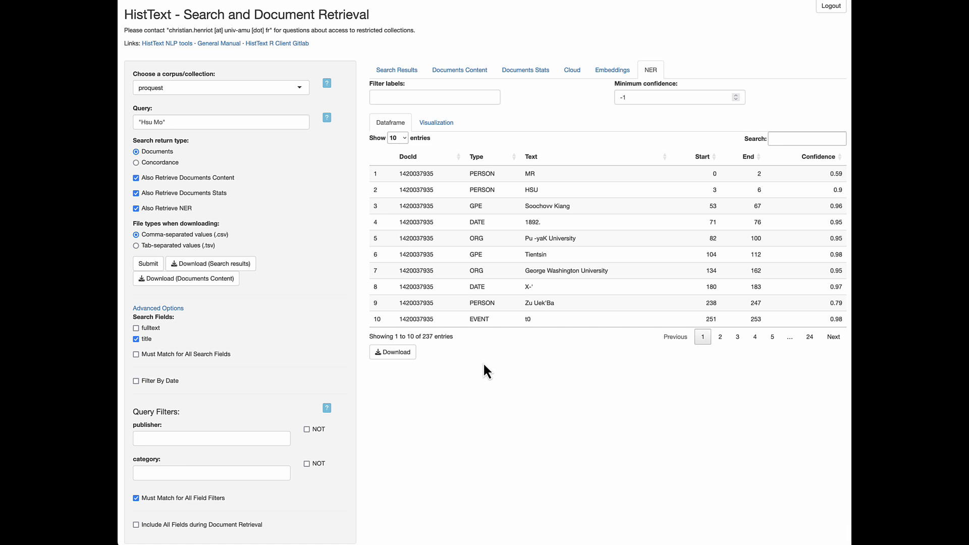
click(431, 97)
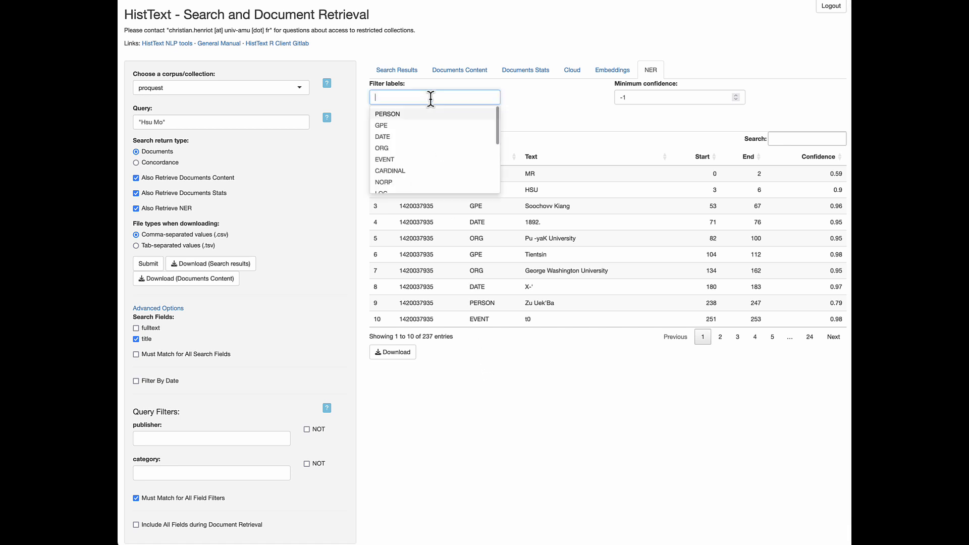
click(431, 114)
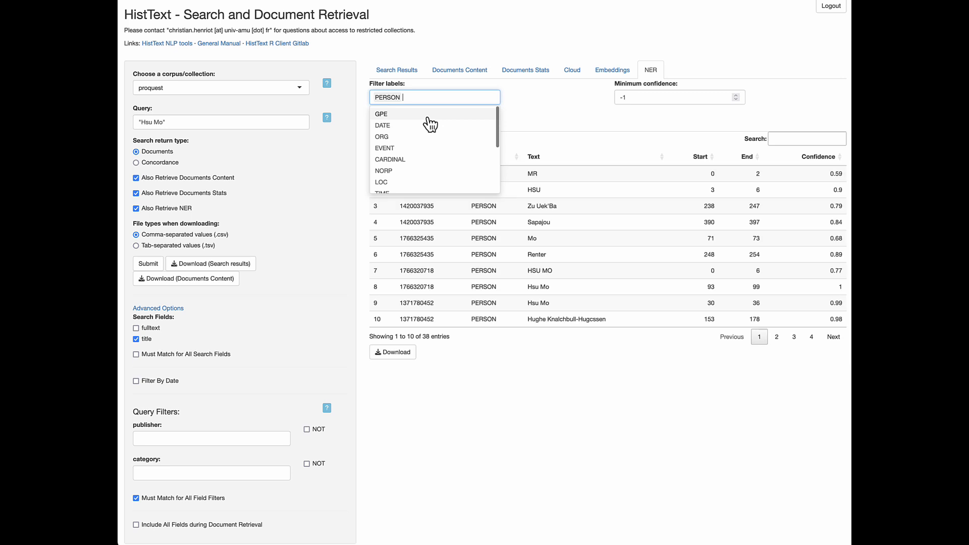
click(391, 138)
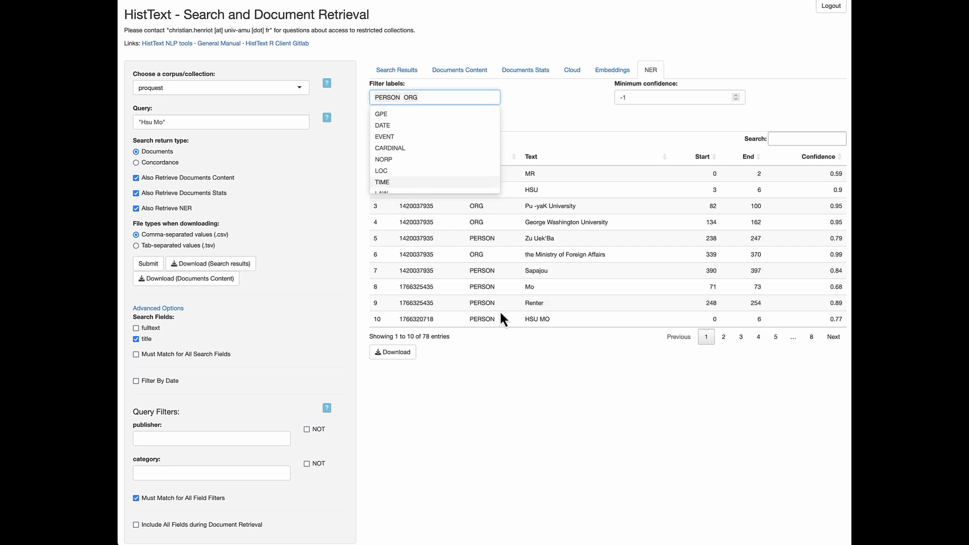
click(561, 412)
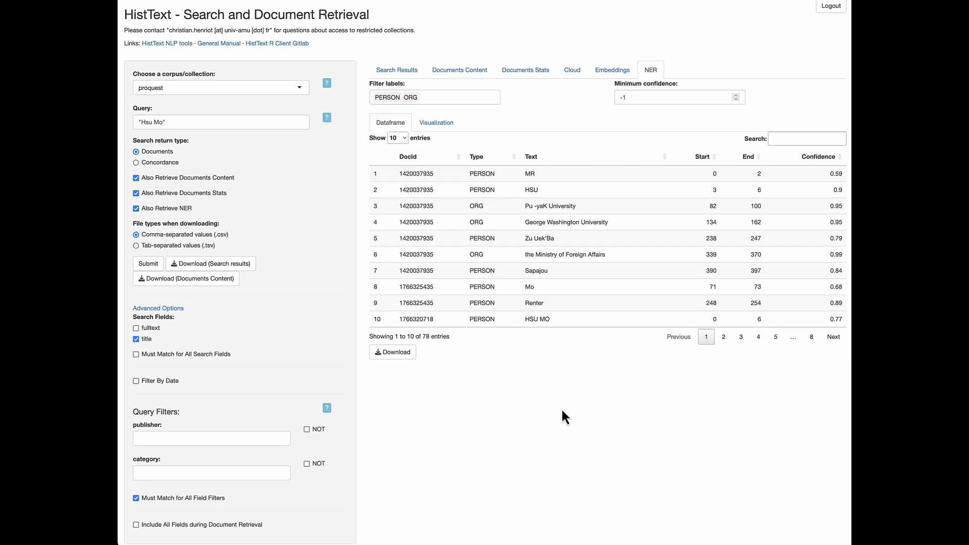
Step: Sort the named entities by type and go to the second page of the list
click(488, 160)
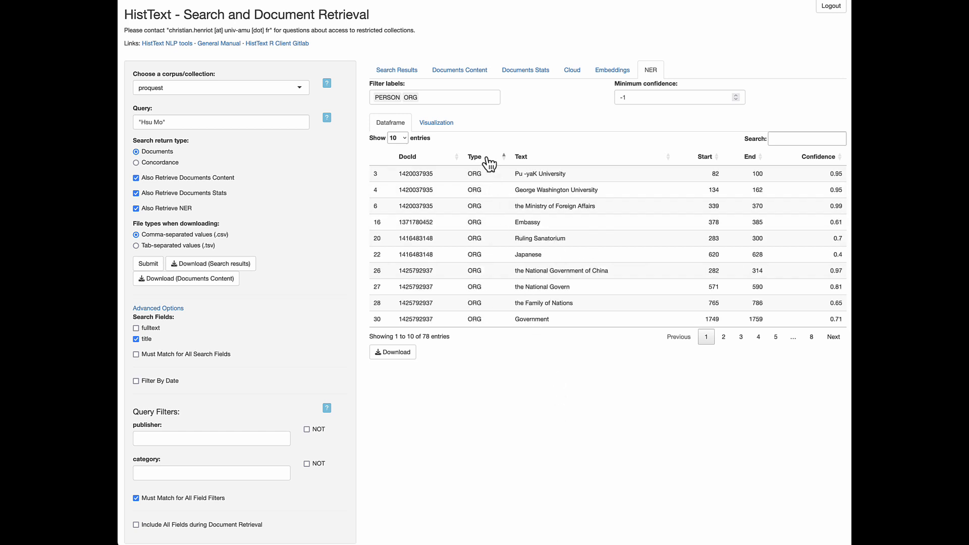
scroll(578, 215, down, 1)
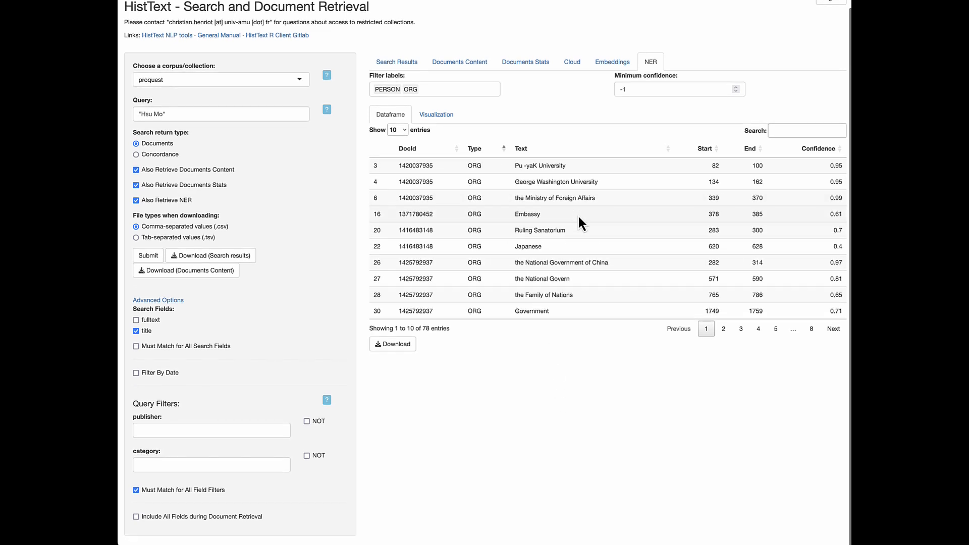
click(730, 334)
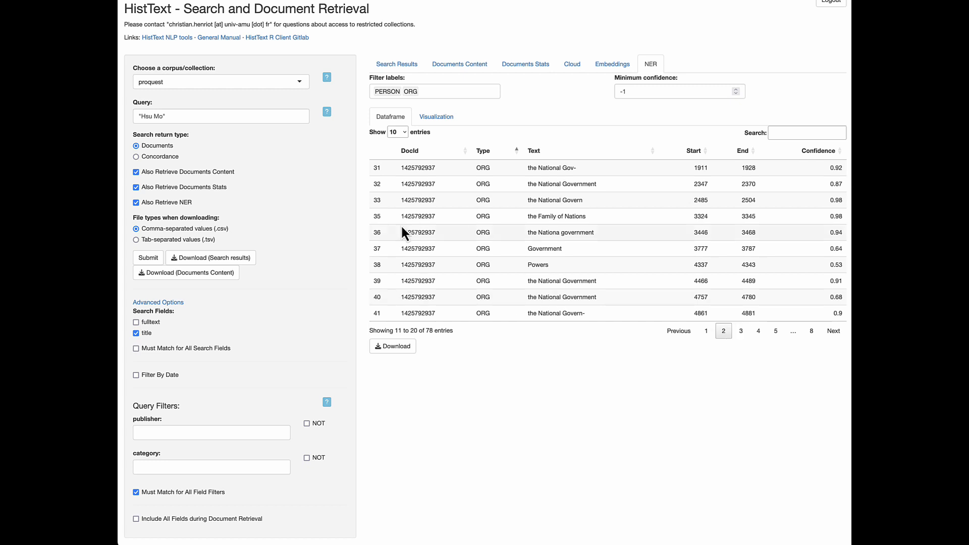
click(433, 120)
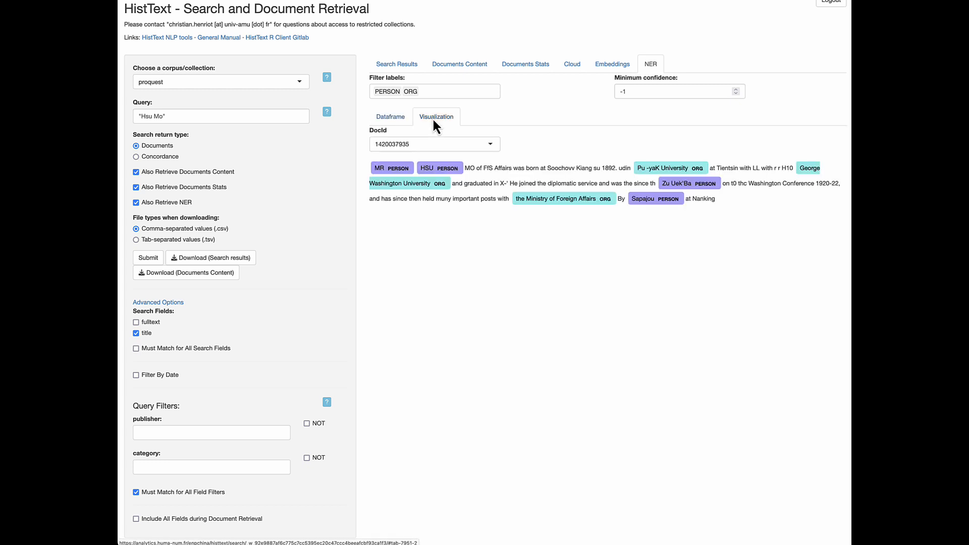
click(479, 144)
click(468, 173)
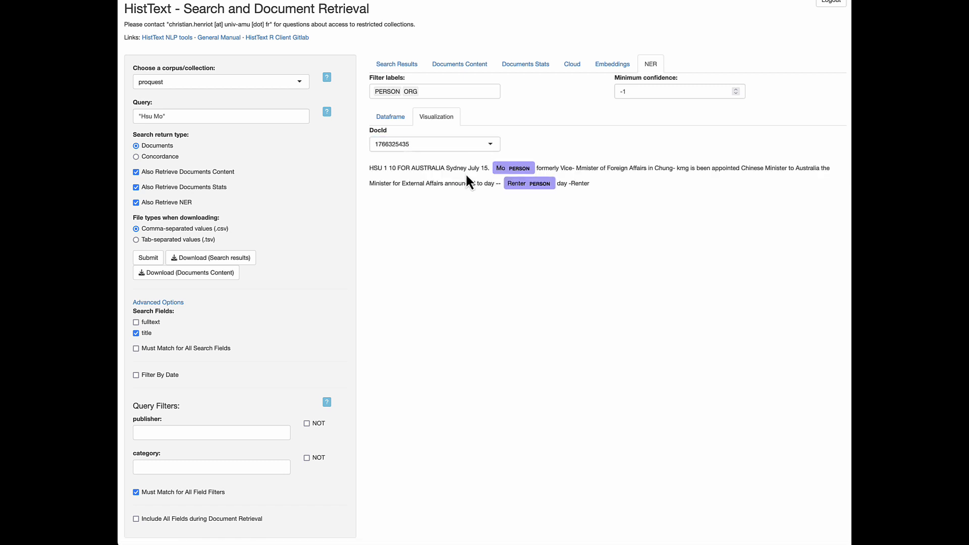
click(465, 146)
click(446, 202)
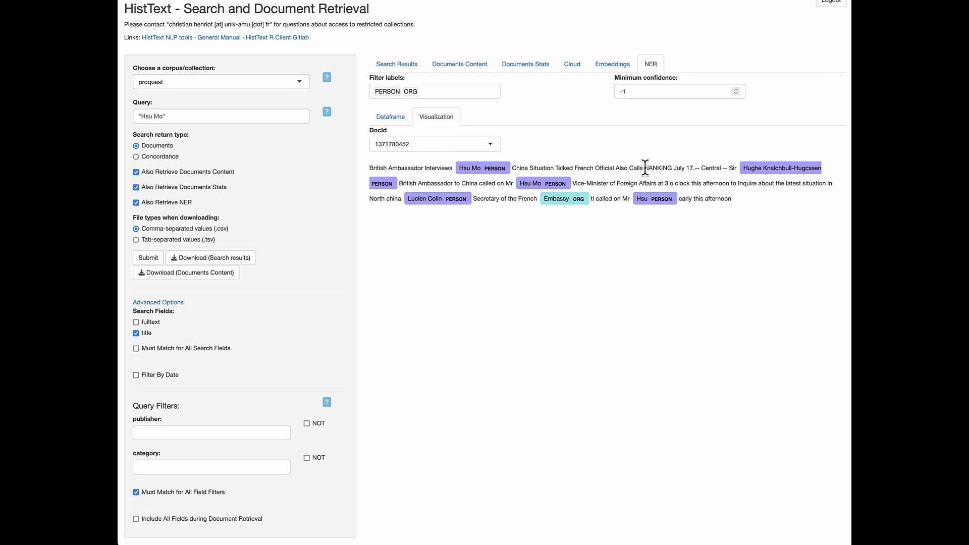
drag(645, 168, 671, 168)
click(479, 144)
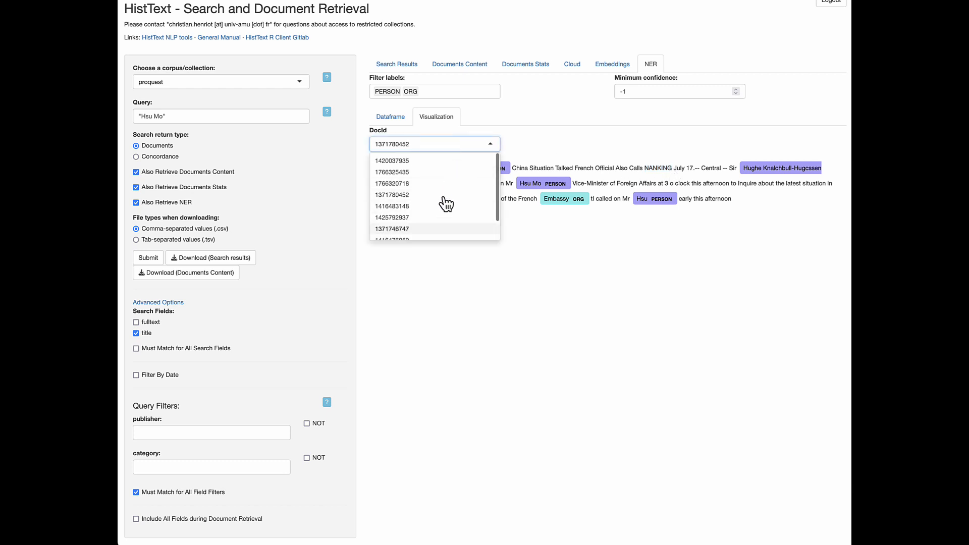
click(435, 230)
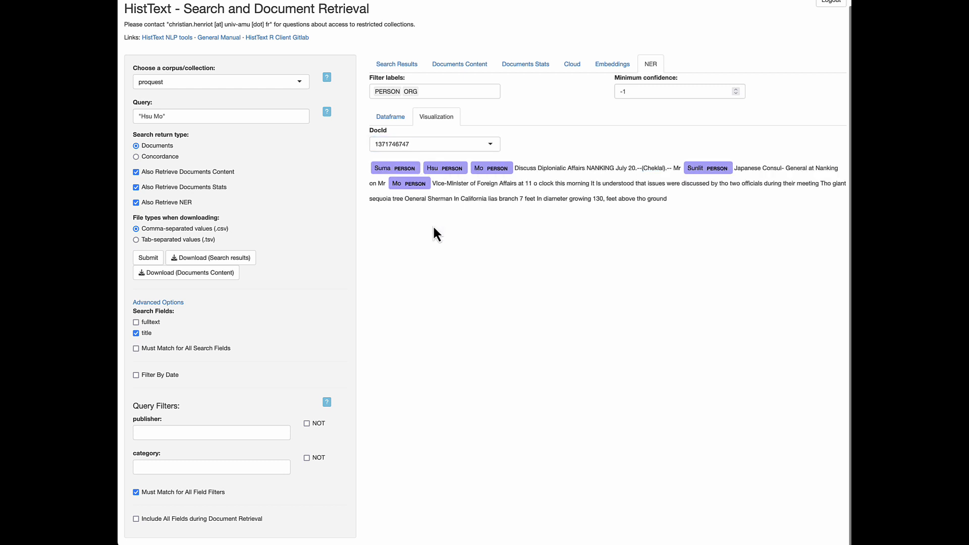